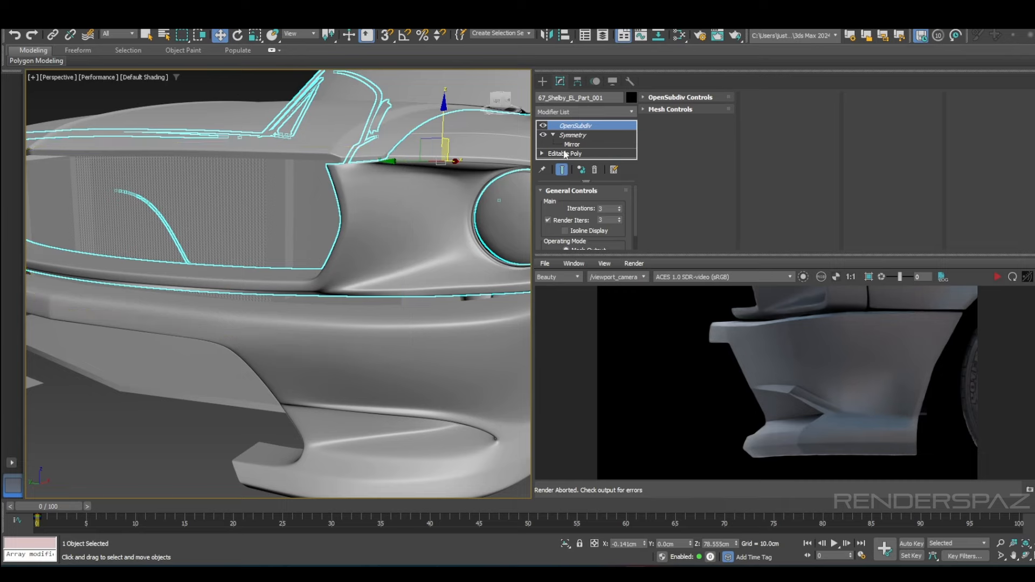
- Enter vertex editing on the car body part and show its smoothed end result
{"action": "left_click", "coordinate": [565, 154]}
{"action": "left_click", "coordinate": [555, 204]}
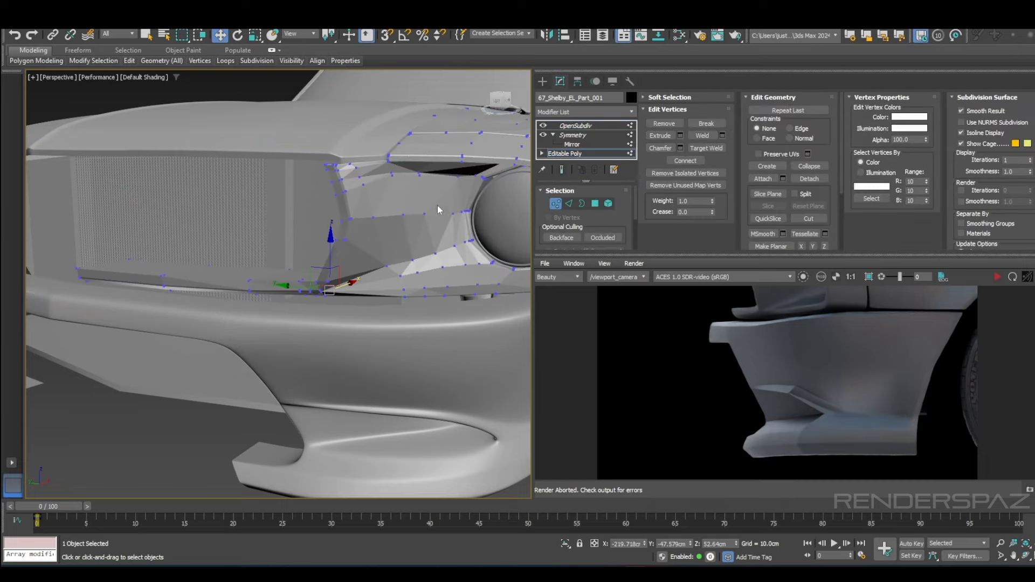
{"action": "left_click", "coordinate": [561, 170]}
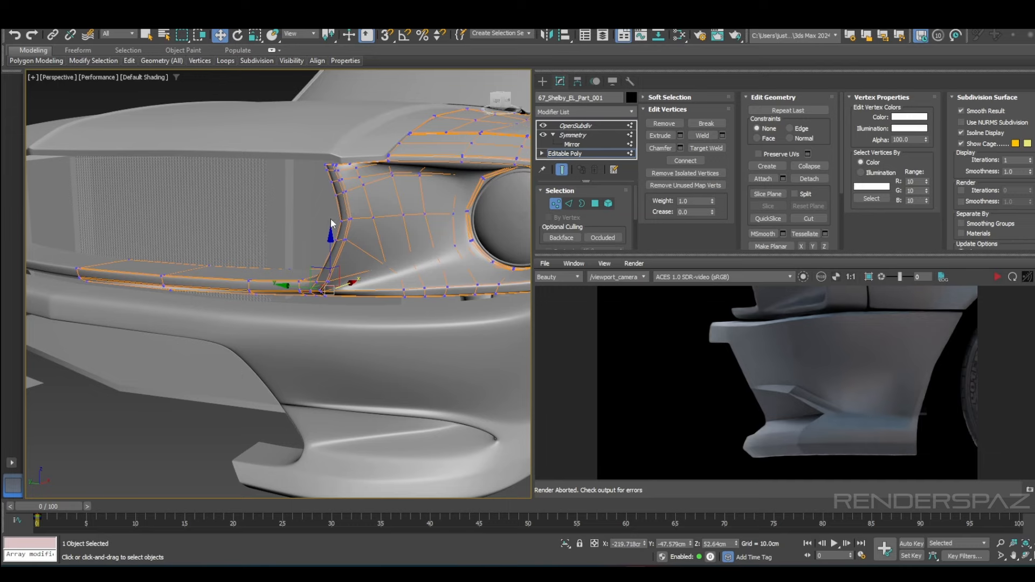
{"action": "middle_click_drag", "start_coordinate": [331, 224], "coordinate": [333, 211], "text": "alt"}
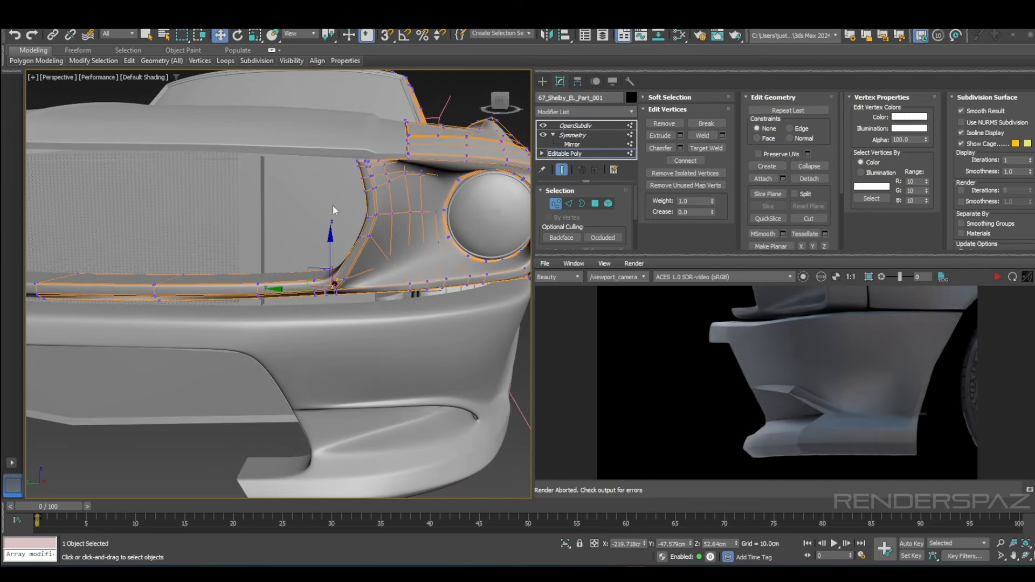
- Adjust the vertices along the headlight surround's grille-side edge using the Edge constraint, and deselect the body part
{"action": "left_click", "coordinate": [358, 219]}
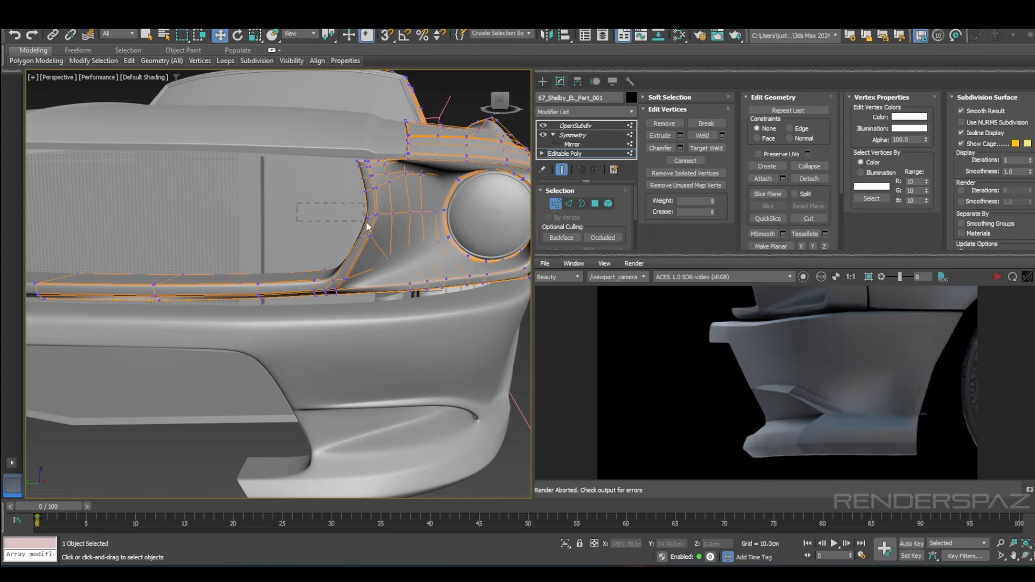
{"action": "left_click_drag", "start_coordinate": [368, 226], "coordinate": [381, 222]}
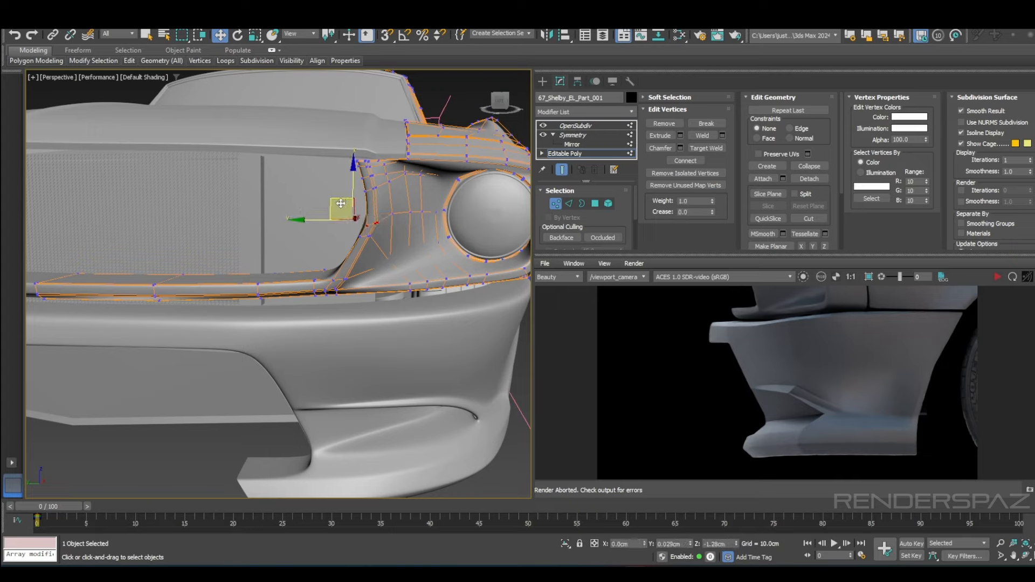
{"action": "left_click", "coordinate": [667, 171]}
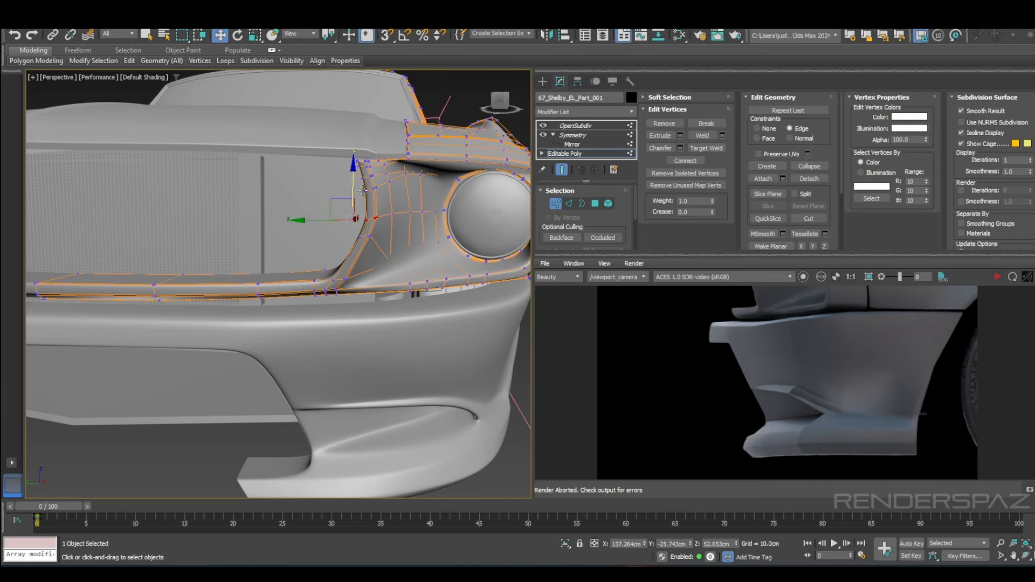
{"action": "scroll", "coordinate": [358, 193], "scroll_direction": "up", "scroll_amount": 3}
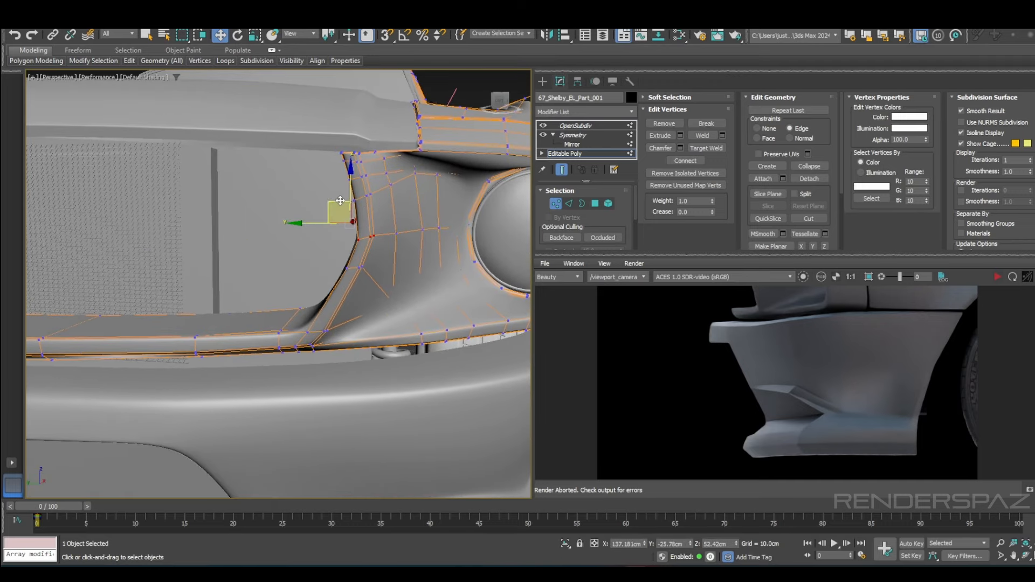
{"action": "left_click", "coordinate": [299, 193]}
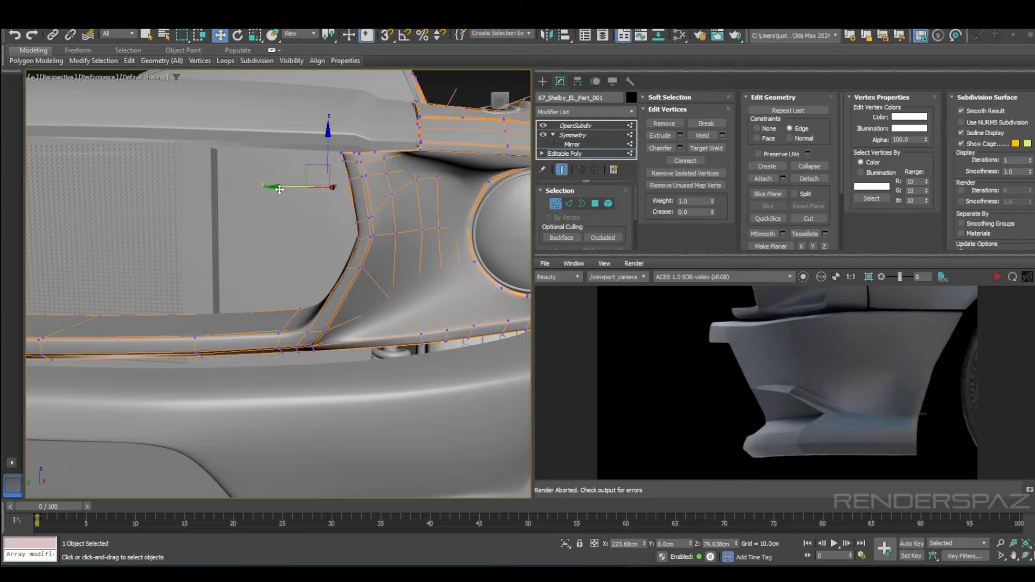
{"action": "key", "text": "F3"}
{"action": "scroll", "coordinate": [332, 176], "scroll_direction": "down", "scroll_amount": 5}
{"action": "key", "text": "F3"}
{"action": "mouse_move", "coordinate": [302, 232]}
{"action": "middle_mouse_down", "text": "alt"}
{"action": "mouse_move", "coordinate": [378, 254]}
{"action": "mouse_move", "coordinate": [300, 269]}
{"action": "middle_mouse_up", "text": "alt"}
{"action": "key", "text": "1"}
{"action": "key", "text": "ctrl+d"}
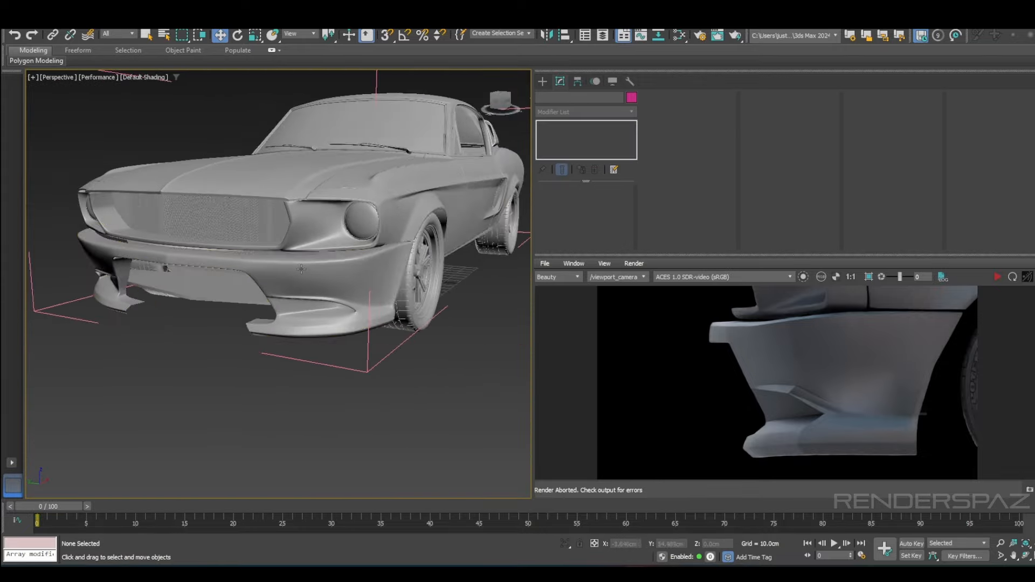
- Select the hood and reposition the vertices along its front end
{"action": "left_click", "coordinate": [280, 183]}
{"action": "scroll", "coordinate": [281, 194], "scroll_direction": "up", "scroll_amount": 5}
{"action": "key", "text": "1"}
{"action": "middle_click_drag", "start_coordinate": [302, 205], "coordinate": [404, 231], "text": "alt"}
{"action": "scroll", "coordinate": [266, 211], "scroll_direction": "down", "scroll_amount": 3}
{"action": "scroll", "coordinate": [335, 192], "scroll_direction": "up", "scroll_amount": 1}
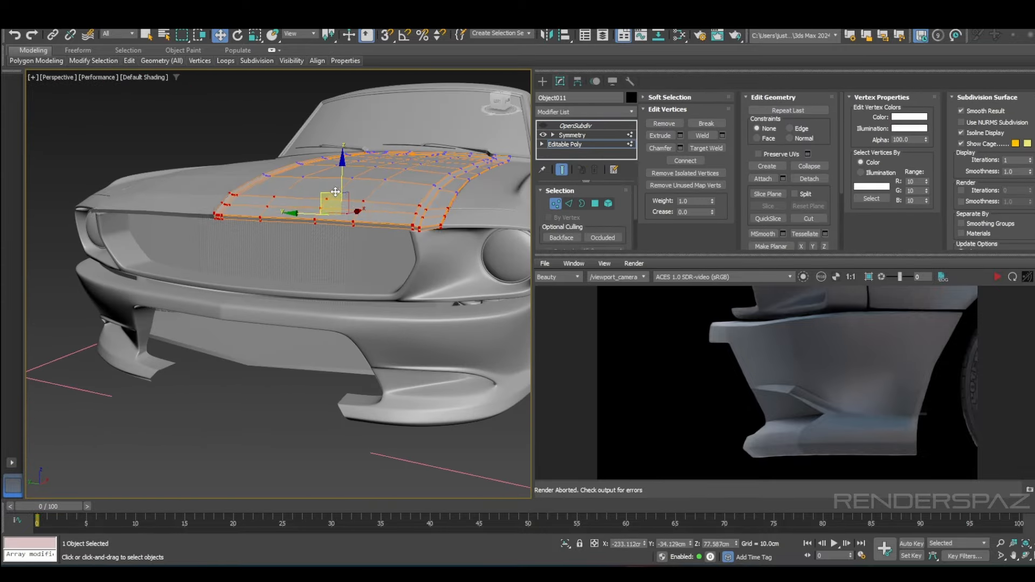
{"action": "middle_click_drag", "start_coordinate": [336, 192], "coordinate": [448, 226], "text": "alt"}
{"action": "left_click_drag", "start_coordinate": [257, 175], "coordinate": [257, 181]}
{"action": "middle_click_drag", "start_coordinate": [285, 189], "coordinate": [237, 221], "text": "alt"}
{"action": "scroll", "coordinate": [228, 203], "scroll_direction": "down", "scroll_amount": 2}
- Return to the body part and select the fender's front vertices along the hood gap, ignoring backfacing ones
{"action": "left_click", "coordinate": [555, 203]}
{"action": "left_click", "coordinate": [380, 215]}
{"action": "key", "text": "1"}
{"action": "scroll", "coordinate": [244, 189], "scroll_direction": "up", "scroll_amount": 3}
{"action": "left_click_drag", "start_coordinate": [167, 212], "coordinate": [181, 273]}
{"action": "left_click_drag", "start_coordinate": [208, 94], "coordinate": [357, 193]}
{"action": "scroll", "coordinate": [357, 193], "scroll_direction": "down", "scroll_amount": 3}
{"action": "mouse_move", "coordinate": [357, 193]}
{"action": "middle_mouse_down", "text": "alt"}
{"action": "mouse_move", "coordinate": [178, 242]}
{"action": "mouse_move", "coordinate": [309, 259]}
{"action": "mouse_move", "coordinate": [231, 287]}
{"action": "middle_mouse_up", "text": "alt"}
{"action": "key", "text": "F3"}
{"action": "scroll", "coordinate": [178, 242], "scroll_direction": "up", "scroll_amount": 3}
{"action": "key", "text": "F3"}
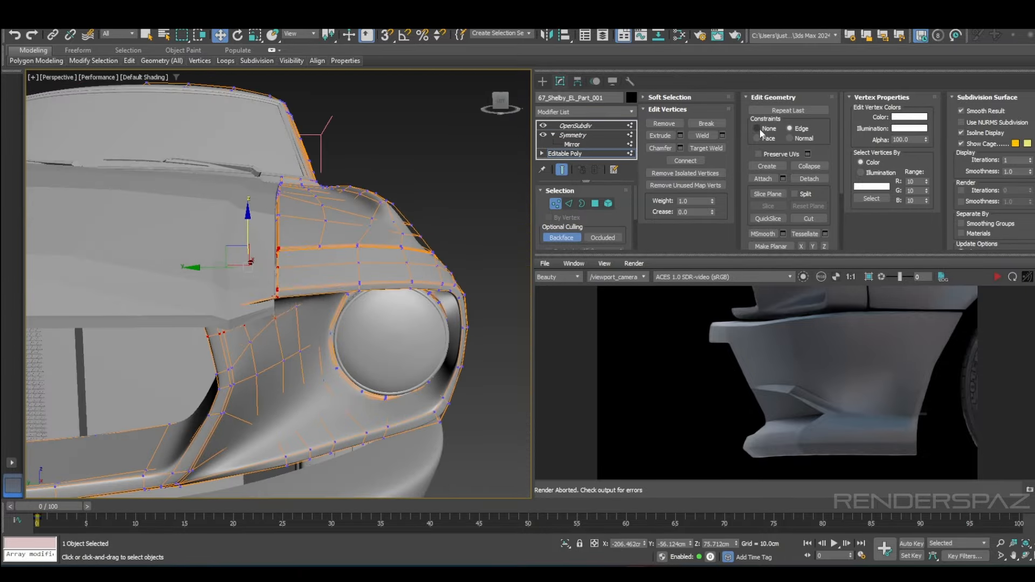
- Remove the movement constraint and reposition the selected fender vertices beside the hood
{"action": "left_click", "coordinate": [759, 130]}
{"action": "scroll", "coordinate": [232, 275], "scroll_direction": "up", "scroll_amount": 5}
{"action": "key", "text": "F3"}
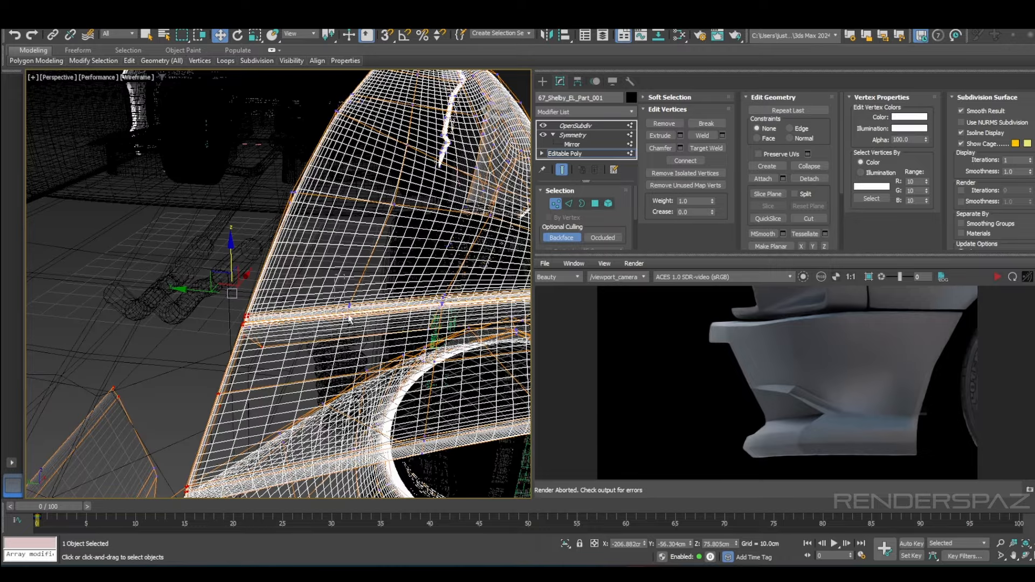
{"action": "key", "text": "F3"}
{"action": "scroll", "coordinate": [349, 319], "scroll_direction": "down", "scroll_amount": 5}
{"action": "middle_click_drag", "start_coordinate": [349, 320], "coordinate": [250, 233], "text": "alt"}
{"action": "left_click_drag", "start_coordinate": [253, 235], "coordinate": [252, 237]}
{"action": "left_click", "coordinate": [295, 204]}
{"action": "middle_click_drag", "start_coordinate": [296, 204], "coordinate": [342, 302], "text": "alt"}
- Fine-tune the small group of body vertices near the hood gap
{"action": "scroll", "coordinate": [318, 194], "scroll_direction": "up", "scroll_amount": 3}
{"action": "key", "text": "ctrl+shift+i"}
{"action": "scroll", "coordinate": [337, 238], "scroll_direction": "up", "scroll_amount": 3}
{"action": "scroll", "coordinate": [342, 302], "scroll_direction": "down", "scroll_amount": 4}
{"action": "scroll", "coordinate": [399, 178], "scroll_direction": "up", "scroll_amount": 4}
{"action": "key", "text": "ctrl+shift+i"}
{"action": "left_click_drag", "start_coordinate": [380, 165], "coordinate": [400, 183]}
{"action": "left_click_drag", "start_coordinate": [391, 143], "coordinate": [391, 146]}
{"action": "scroll", "coordinate": [391, 151], "scroll_direction": "down", "scroll_amount": 4}
{"action": "middle_click_drag", "start_coordinate": [345, 205], "coordinate": [301, 227], "text": "alt"}
- Check the smoothed body surface, and adjust another body vertex group near the hood gap
{"action": "left_click", "coordinate": [575, 125]}
{"action": "middle_click_drag", "start_coordinate": [377, 211], "coordinate": [302, 205], "text": "alt"}
{"action": "left_click", "coordinate": [564, 154]}
{"action": "left_click_drag", "start_coordinate": [301, 178], "coordinate": [302, 188]}
{"action": "scroll", "coordinate": [302, 189], "scroll_direction": "down", "scroll_amount": 3}
{"action": "middle_click_drag", "start_coordinate": [302, 189], "coordinate": [302, 254], "text": "alt"}
{"action": "scroll", "coordinate": [318, 215], "scroll_direction": "up", "scroll_amount": 4}
{"action": "scroll", "coordinate": [340, 235], "scroll_direction": "down", "scroll_amount": 6}
- Select the hood and reshape its front outer corner by moving the corner vertices
{"action": "left_click", "coordinate": [302, 377]}
{"action": "left_click", "coordinate": [323, 215]}
{"action": "scroll", "coordinate": [324, 215], "scroll_direction": "up", "scroll_amount": 6}
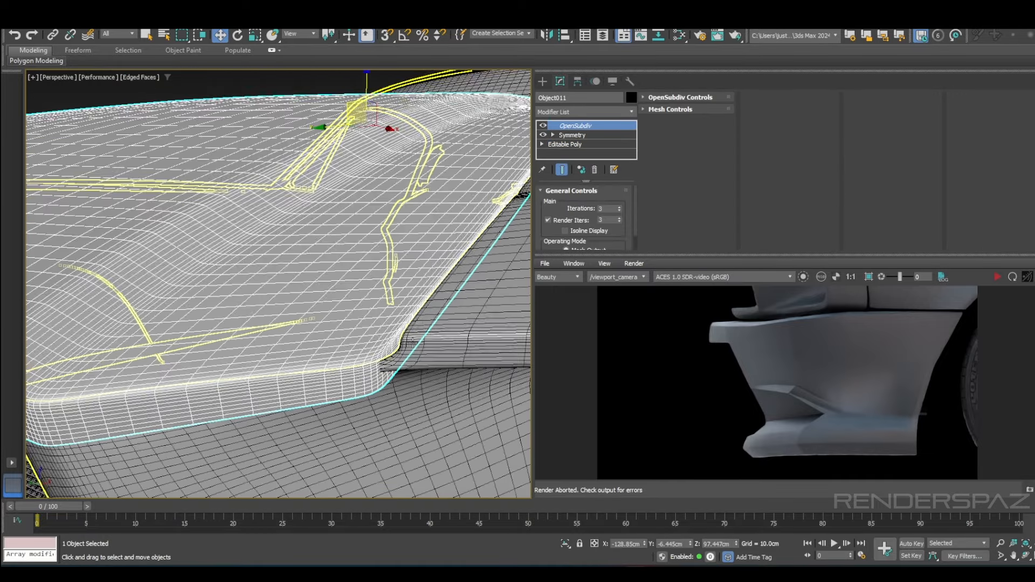
{"action": "left_click", "coordinate": [565, 144]}
{"action": "left_click_drag", "start_coordinate": [372, 329], "coordinate": [404, 366]}
{"action": "middle_click_drag", "start_coordinate": [390, 348], "coordinate": [323, 318], "text": "alt"}
{"action": "left_click_drag", "start_coordinate": [327, 311], "coordinate": [335, 308]}
{"action": "middle_click_drag", "start_coordinate": [335, 308], "coordinate": [329, 286], "text": "alt"}
{"action": "scroll", "coordinate": [345, 302], "scroll_direction": "down", "scroll_amount": 4}
{"action": "key", "text": "1"}
{"action": "left_click", "coordinate": [391, 317]}
- Start an interactive render and examine the headlight recess and surrounding fender surface up close
{"action": "scroll", "coordinate": [391, 317], "scroll_direction": "down", "scroll_amount": 5}
{"action": "left_click", "coordinate": [323, 161]}
{"action": "mouse_move", "coordinate": [323, 215]}
{"action": "middle_mouse_down", "text": "alt"}
{"action": "mouse_move", "coordinate": [366, 216]}
{"action": "mouse_move", "coordinate": [313, 216]}
{"action": "middle_mouse_up", "text": "alt"}
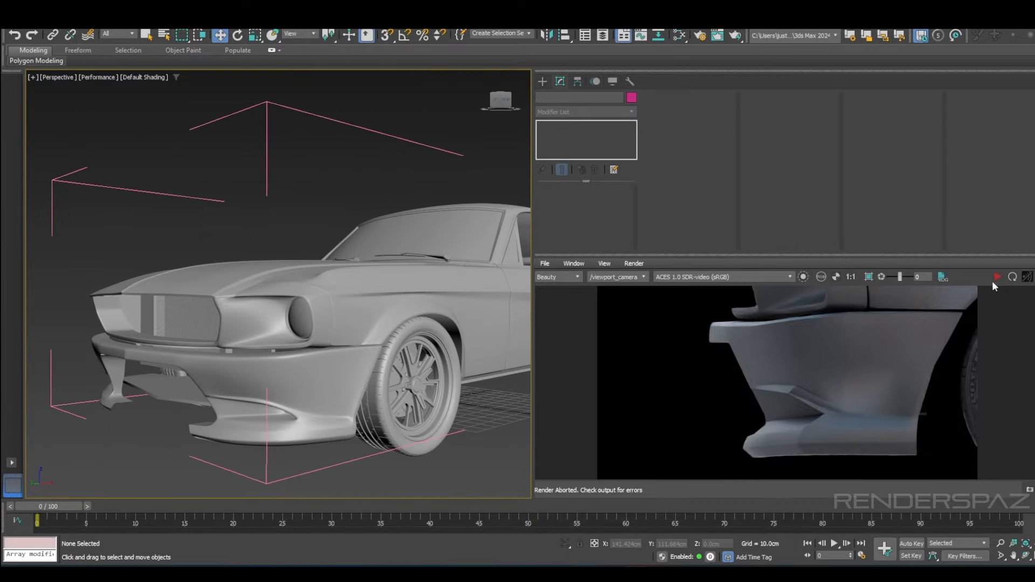
{"action": "left_click", "coordinate": [997, 278]}
{"action": "left_click", "coordinate": [324, 297]}
{"action": "middle_click_drag", "start_coordinate": [324, 296], "coordinate": [353, 286], "text": "alt"}
{"action": "scroll", "coordinate": [354, 285], "scroll_direction": "up", "scroll_amount": 6}
{"action": "scroll", "coordinate": [259, 306], "scroll_direction": "down", "scroll_amount": 5}
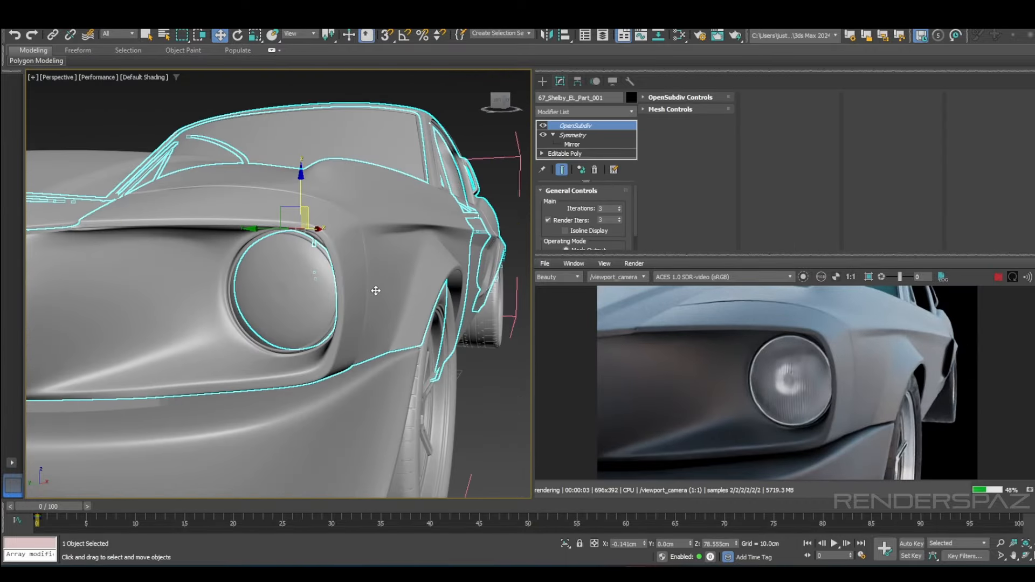
{"action": "scroll", "coordinate": [258, 302], "scroll_direction": "down", "scroll_amount": 5}
{"action": "middle_click_drag", "start_coordinate": [232, 324], "coordinate": [291, 324], "text": "alt"}
{"action": "scroll", "coordinate": [362, 313], "scroll_direction": "up", "scroll_amount": 5}
{"action": "left_click", "coordinate": [362, 335]}
{"action": "middle_click_drag", "start_coordinate": [394, 366], "coordinate": [421, 372]}
{"action": "left_click", "coordinate": [430, 390]}
{"action": "scroll", "coordinate": [430, 391], "scroll_direction": "down", "scroll_amount": 1}
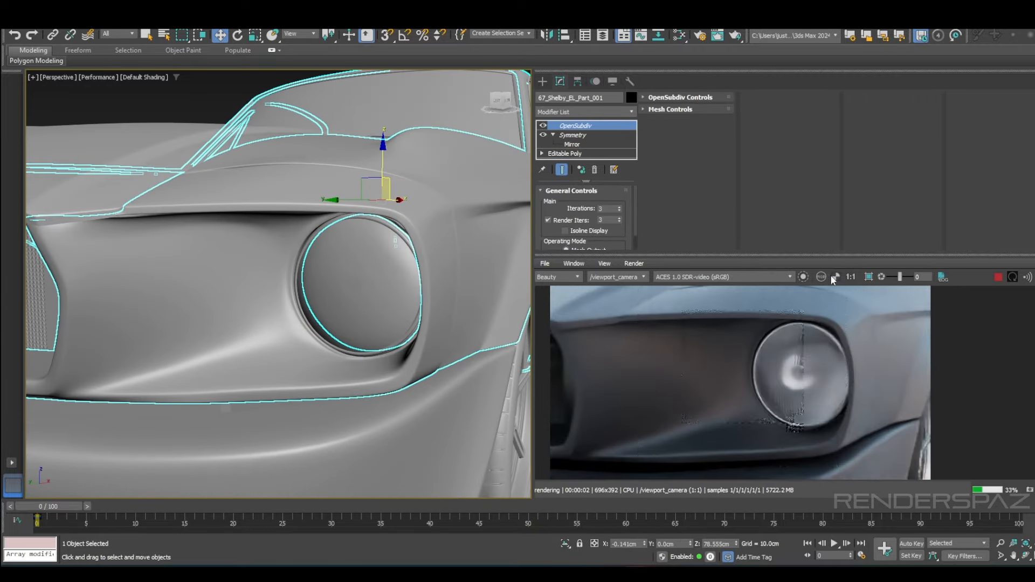
- Stop the render and adjust the body vertices around the outer side of the headlight recess
{"action": "left_click", "coordinate": [998, 276]}
{"action": "left_click", "coordinate": [564, 154]}
{"action": "key", "text": "1"}
{"action": "left_click_drag", "start_coordinate": [444, 279], "coordinate": [410, 302]}
{"action": "middle_click_drag", "start_coordinate": [410, 286], "coordinate": [480, 286], "text": "alt"}
{"action": "left_click_drag", "start_coordinate": [284, 262], "coordinate": [294, 262]}
{"action": "mouse_move", "coordinate": [293, 262]}
{"action": "middle_mouse_down", "text": "alt"}
{"action": "mouse_move", "coordinate": [270, 262]}
{"action": "mouse_move", "coordinate": [297, 261]}
{"action": "middle_mouse_up", "text": "alt"}
- Try another adjustment to the headlight surround vertices and undo it
{"action": "left_click", "coordinate": [302, 216]}
{"action": "middle_click_drag", "start_coordinate": [297, 227], "coordinate": [184, 232], "text": "alt"}
{"action": "scroll", "coordinate": [266, 302], "scroll_direction": "up", "scroll_amount": 2}
{"action": "left_click_drag", "start_coordinate": [306, 315], "coordinate": [250, 296]}
{"action": "key", "text": "ctrl+z"}
{"action": "left_click", "coordinate": [257, 291]}
{"action": "middle_click_drag", "start_coordinate": [257, 291], "coordinate": [345, 259], "text": "alt"}
- Isolate the body part, activate vertex editing and switch to the front view
{"action": "key", "text": "alt+q"}
{"action": "scroll", "coordinate": [346, 312], "scroll_direction": "up", "scroll_amount": 5}
{"action": "key", "text": "4"}
{"action": "left_click", "coordinate": [555, 203]}
{"action": "key", "text": "f"}
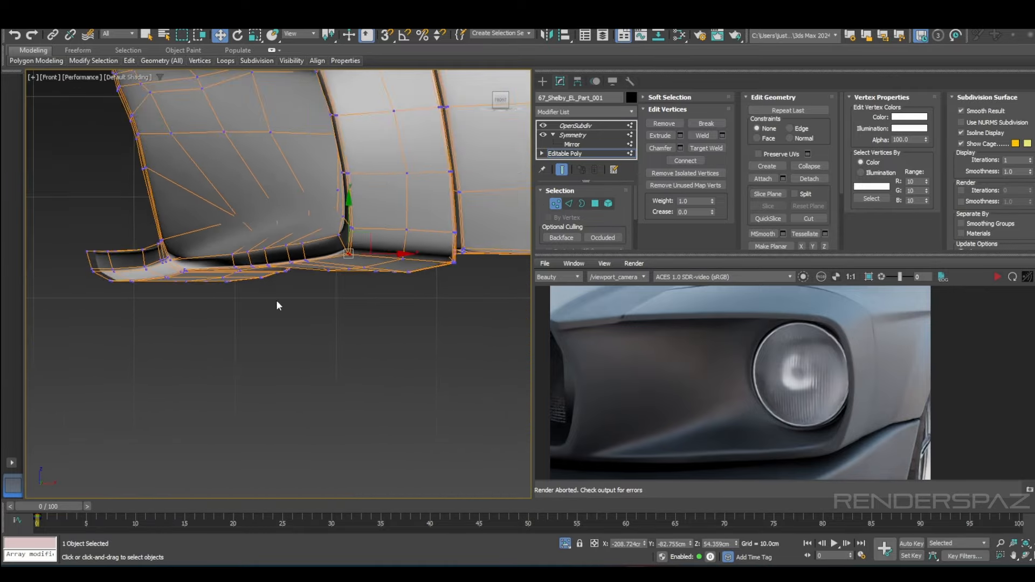
- Select an edge loop on the isolated body part, convert it to a polygon selection, and return to object level
{"action": "middle_click_drag", "start_coordinate": [277, 302], "coordinate": [323, 237], "text": "alt"}
{"action": "key", "text": "2"}
{"action": "middle_click_drag", "start_coordinate": [437, 192], "coordinate": [390, 287], "text": "alt"}
{"action": "double_click", "coordinate": [388, 237]}
{"action": "left_click", "coordinate": [594, 203], "text": "ctrl"}
{"action": "key", "text": "4"}
{"action": "left_click", "coordinate": [391, 286]}
{"action": "right_click", "coordinate": [383, 286]}
{"action": "left_click", "coordinate": [329, 270]}
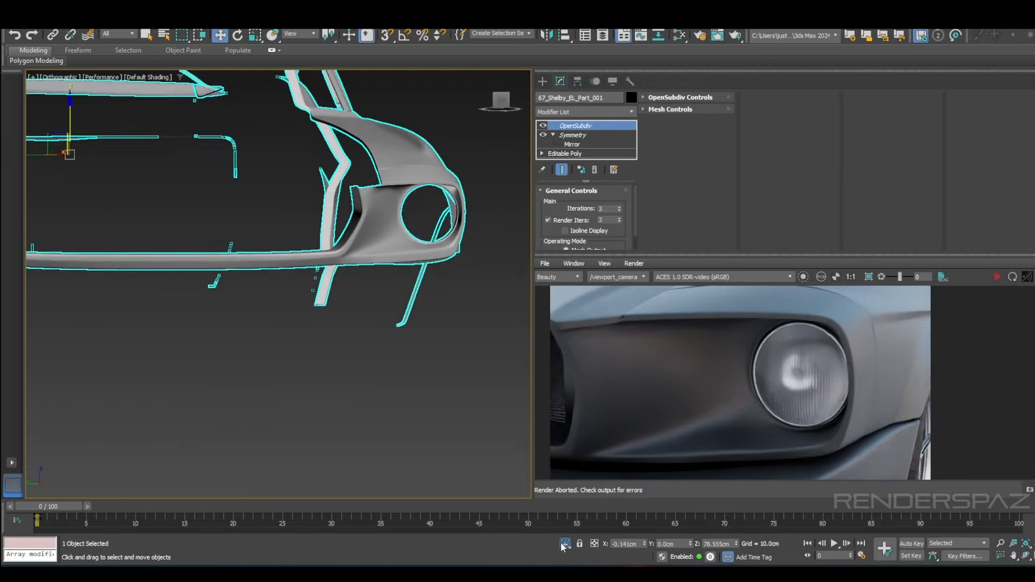
- End isolation, return to the perspective view and render the whole car interactively
{"action": "left_click", "coordinate": [565, 543]}
{"action": "left_click", "coordinate": [433, 407]}
{"action": "key", "text": "p"}
{"action": "middle_click_drag", "start_coordinate": [337, 310], "coordinate": [412, 413], "text": "alt"}
{"action": "scroll", "coordinate": [307, 340], "scroll_direction": "up", "scroll_amount": 3}
{"action": "scroll", "coordinate": [326, 351], "scroll_direction": "down", "scroll_amount": 5}
{"action": "left_click", "coordinate": [997, 278]}
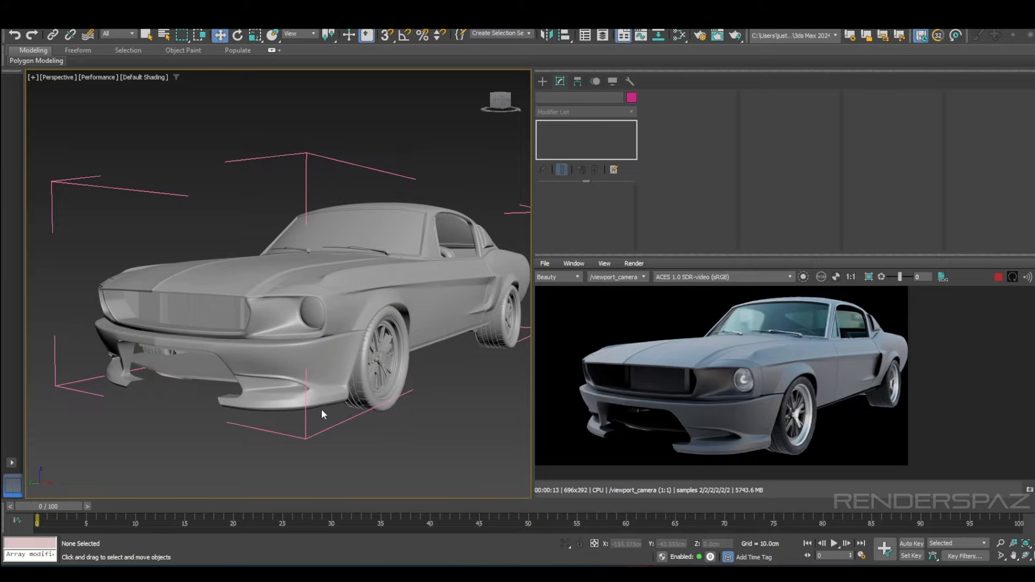
{"action": "scroll", "coordinate": [260, 388], "scroll_direction": "up", "scroll_amount": 8}
{"action": "scroll", "coordinate": [260, 389], "scroll_direction": "down", "scroll_amount": 8}
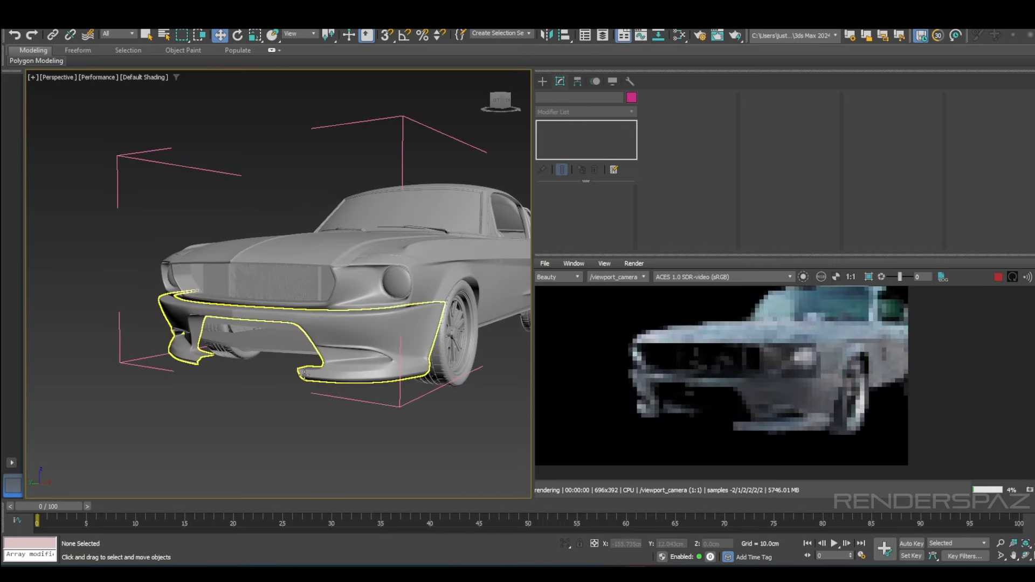
- Enter vertex editing on the front bumper and lower the vertices at the splitter's inner tip
{"action": "left_click", "coordinate": [350, 351]}
{"action": "left_click", "coordinate": [580, 154]}
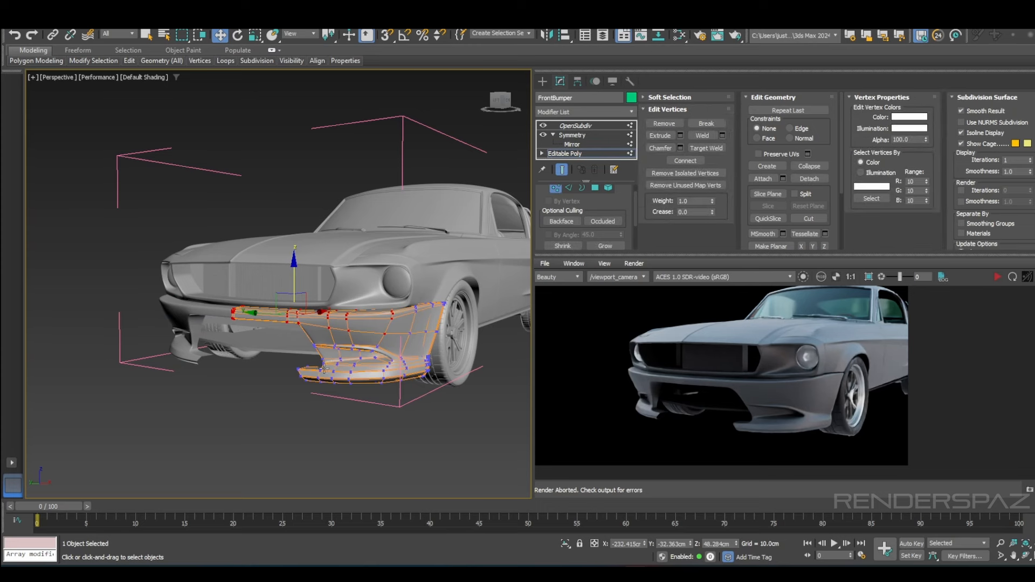
{"action": "scroll", "coordinate": [291, 412], "scroll_direction": "up", "scroll_amount": 4}
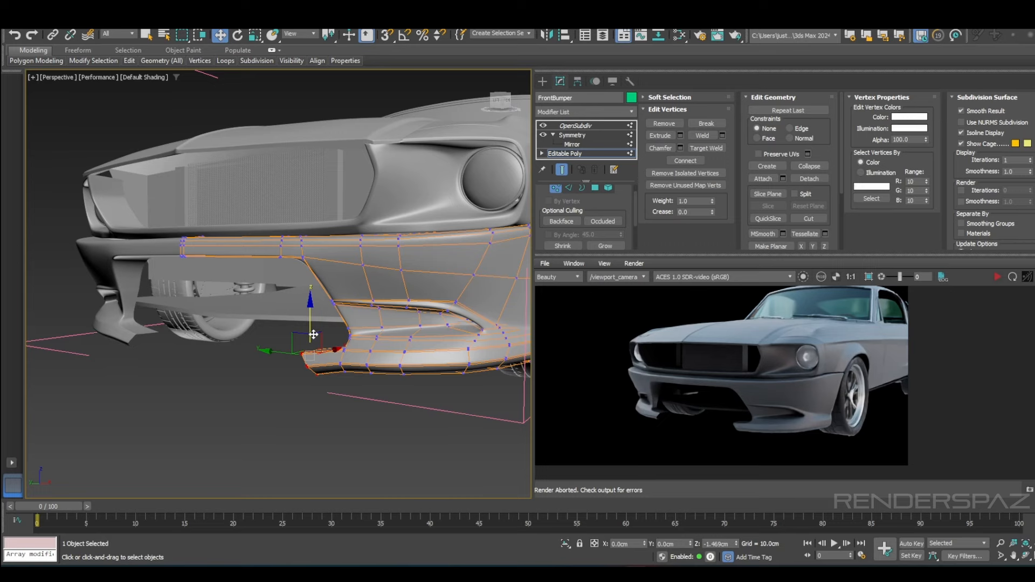
{"action": "scroll", "coordinate": [344, 353], "scroll_direction": "up", "scroll_amount": 5}
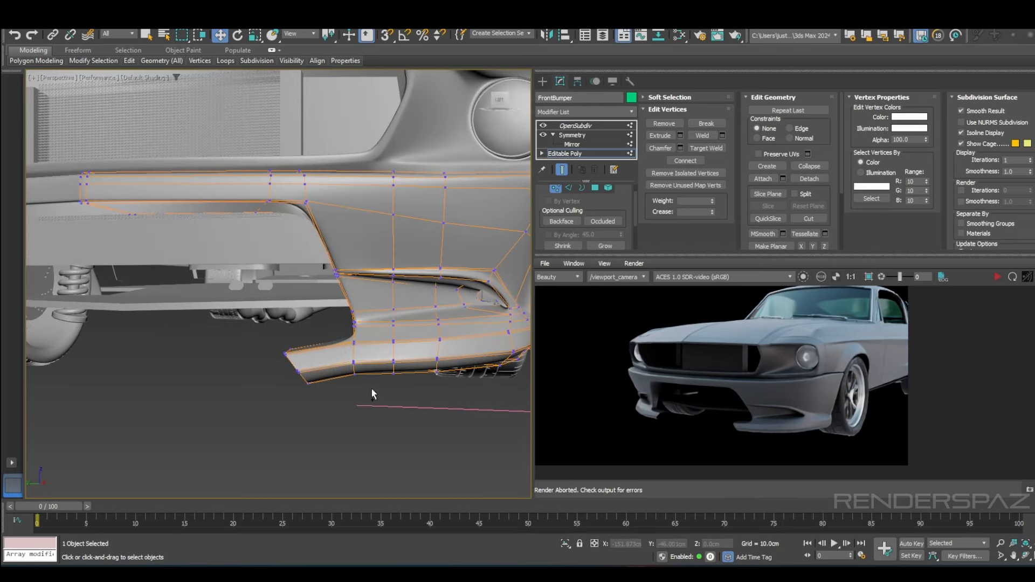
- Undo the last two actions and move the splitter's inner tip vertices along the X axis
{"action": "key", "text": "ctrl+z"}
{"action": "key", "text": "ctrl+z"}
{"action": "middle_click_drag", "start_coordinate": [371, 387], "coordinate": [351, 399], "text": "alt"}
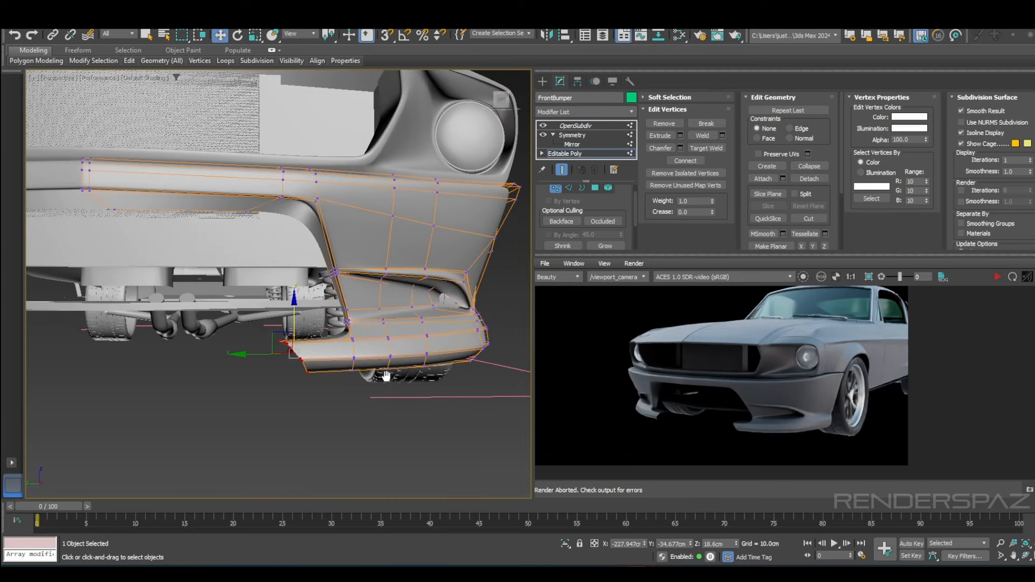
{"action": "left_click_drag", "start_coordinate": [348, 401], "coordinate": [302, 376]}
{"action": "middle_click_drag", "start_coordinate": [279, 336], "coordinate": [167, 322], "text": "alt"}
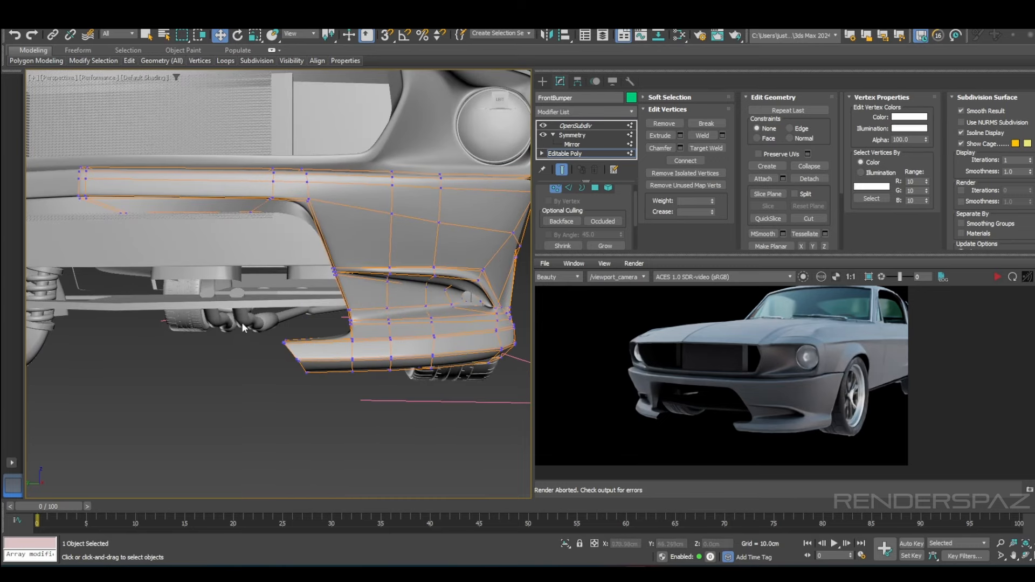
{"action": "left_click_drag", "start_coordinate": [243, 323], "coordinate": [327, 389]}
{"action": "middle_click_drag", "start_coordinate": [327, 390], "coordinate": [259, 418], "text": "alt"}
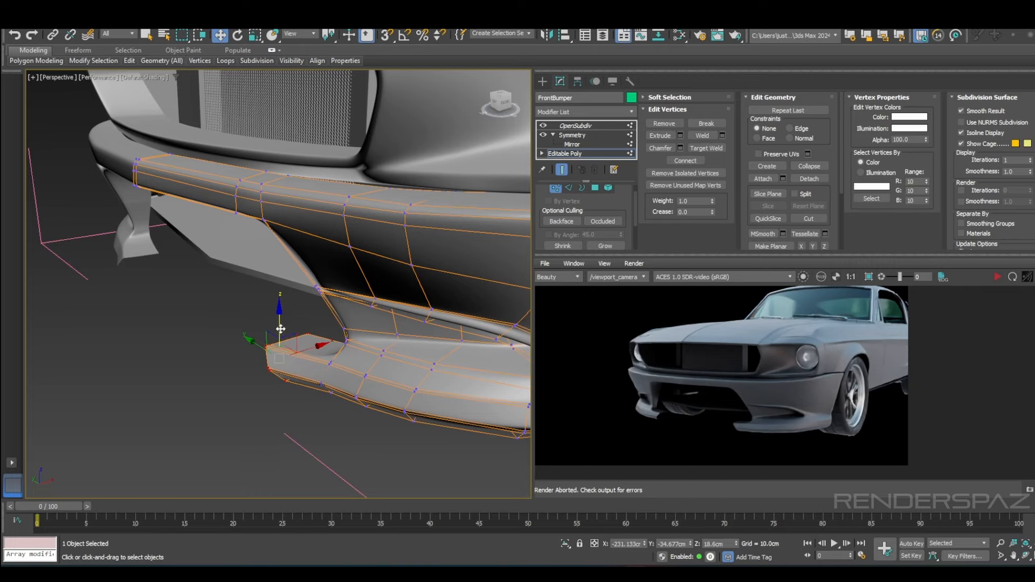
{"action": "middle_click_drag", "start_coordinate": [281, 340], "coordinate": [381, 374], "text": "alt"}
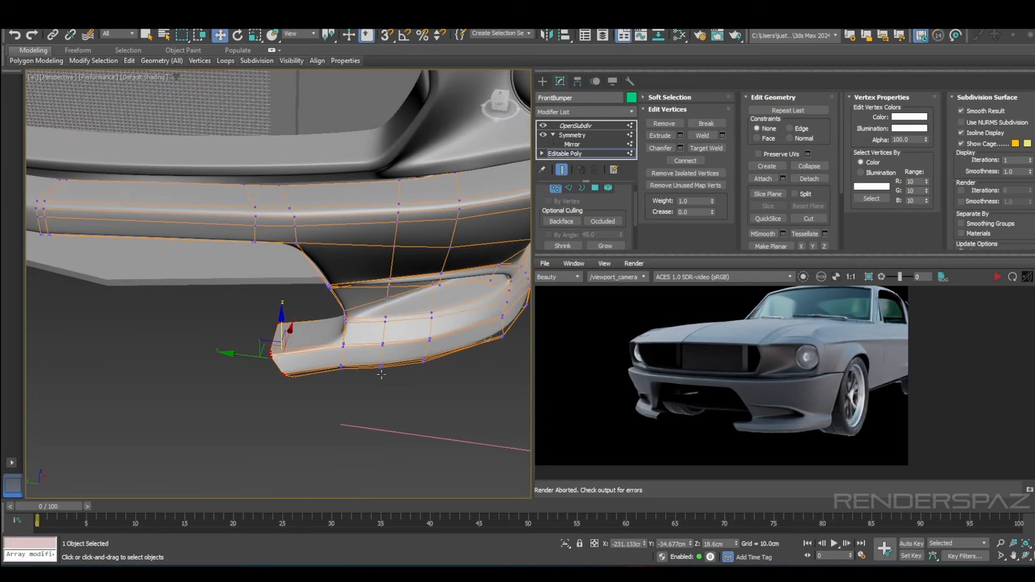
{"action": "middle_click_drag", "start_coordinate": [319, 379], "coordinate": [316, 353], "text": "alt"}
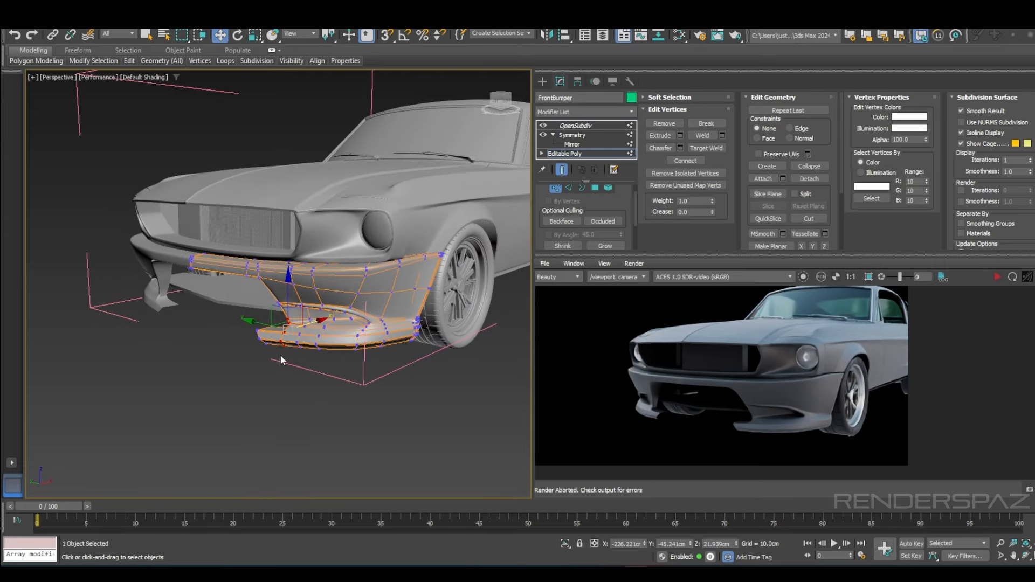
- Lower the splitter tip vertices slightly and refine the tip's bottom corner
{"action": "scroll", "coordinate": [259, 345], "scroll_direction": "up", "scroll_amount": 4}
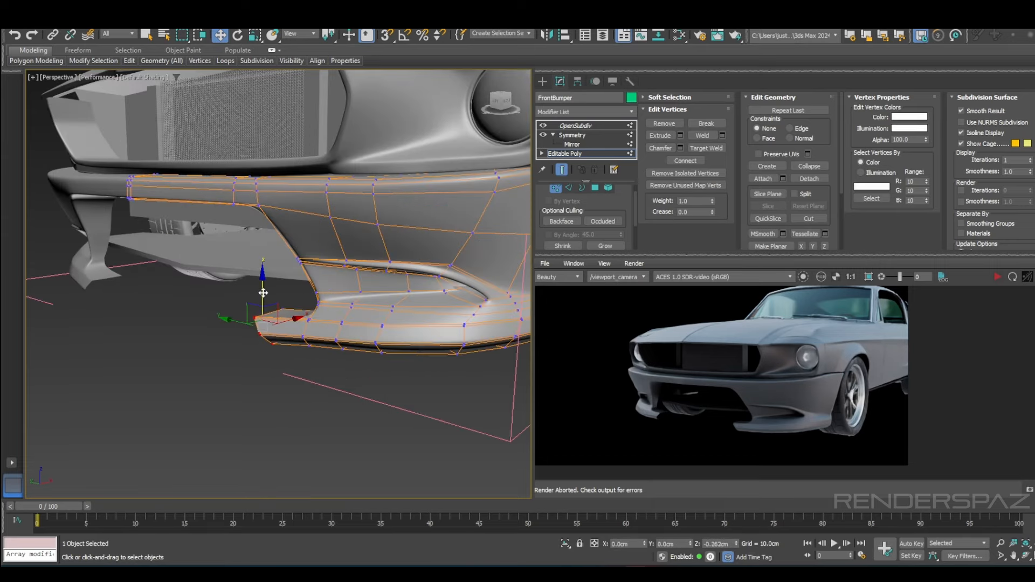
{"action": "middle_click_drag", "start_coordinate": [263, 293], "coordinate": [237, 327], "text": "alt"}
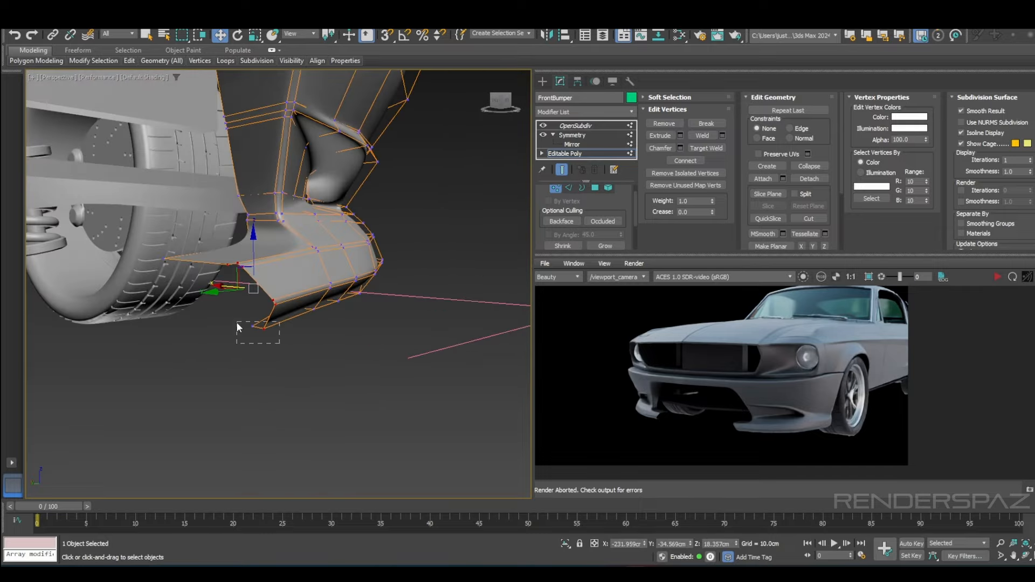
{"action": "left_click_drag", "start_coordinate": [236, 322], "coordinate": [236, 323]}
{"action": "middle_click_drag", "start_coordinate": [237, 322], "coordinate": [393, 337], "text": "alt"}
{"action": "scroll", "coordinate": [302, 344], "scroll_direction": "down", "scroll_amount": 4}
{"action": "scroll", "coordinate": [385, 376], "scroll_direction": "up", "scroll_amount": 3}
- Switch to edge editing and select the ring of eight edges around the splitter's inner tip
{"action": "left_click", "coordinate": [384, 376]}
{"action": "key", "text": "2"}
{"action": "double_click", "coordinate": [358, 318]}
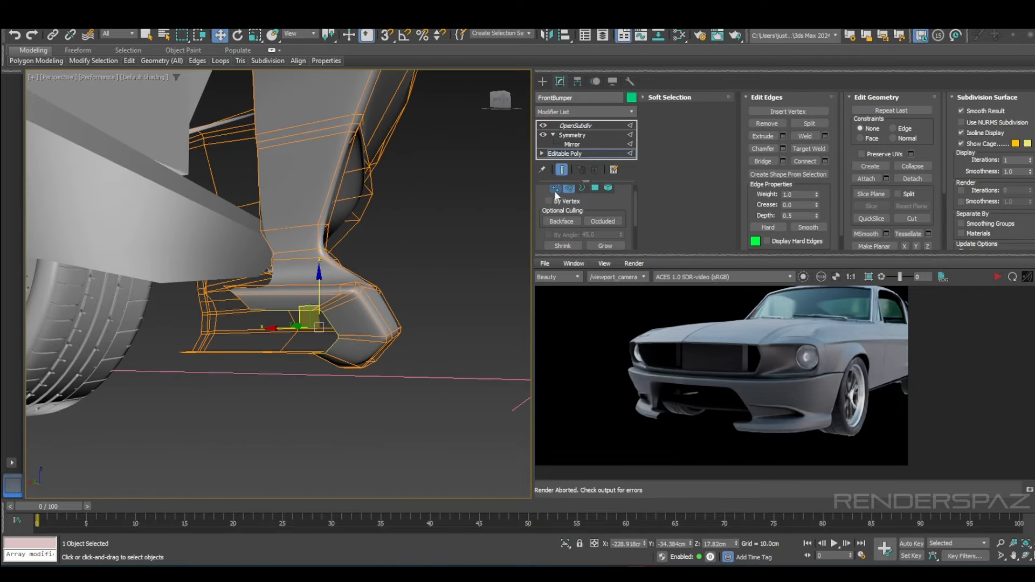
{"action": "middle_click_drag", "start_coordinate": [324, 313], "coordinate": [379, 387], "text": "alt"}
{"action": "right_click", "coordinate": [382, 380]}
{"action": "left_click", "coordinate": [559, 241]}
{"action": "left_click_drag", "start_coordinate": [641, 255], "coordinate": [641, 292]}
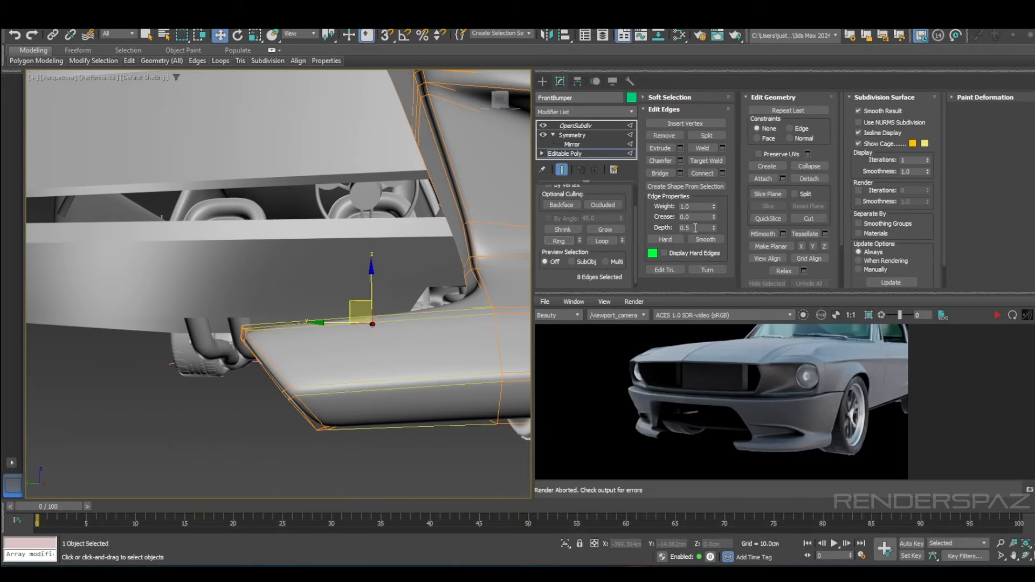
{"action": "middle_click_drag", "start_coordinate": [701, 388], "coordinate": [746, 391]}
- Apply the Edge constraint, slide the splitter edges toward the inner tip, and deselect the bumper
{"action": "left_click", "coordinate": [791, 129]}
{"action": "left_click_drag", "start_coordinate": [431, 354], "coordinate": [302, 359]}
{"action": "scroll", "coordinate": [406, 423], "scroll_direction": "down", "scroll_amount": 6}
{"action": "mouse_move", "coordinate": [335, 365]}
{"action": "middle_mouse_down", "text": "alt"}
{"action": "mouse_move", "coordinate": [407, 423]}
{"action": "mouse_move", "coordinate": [383, 394]}
{"action": "mouse_move", "coordinate": [411, 353]}
{"action": "mouse_move", "coordinate": [329, 372]}
{"action": "middle_mouse_up", "text": "alt"}
{"action": "key", "text": "2"}
{"action": "key", "text": "ctrl+d"}
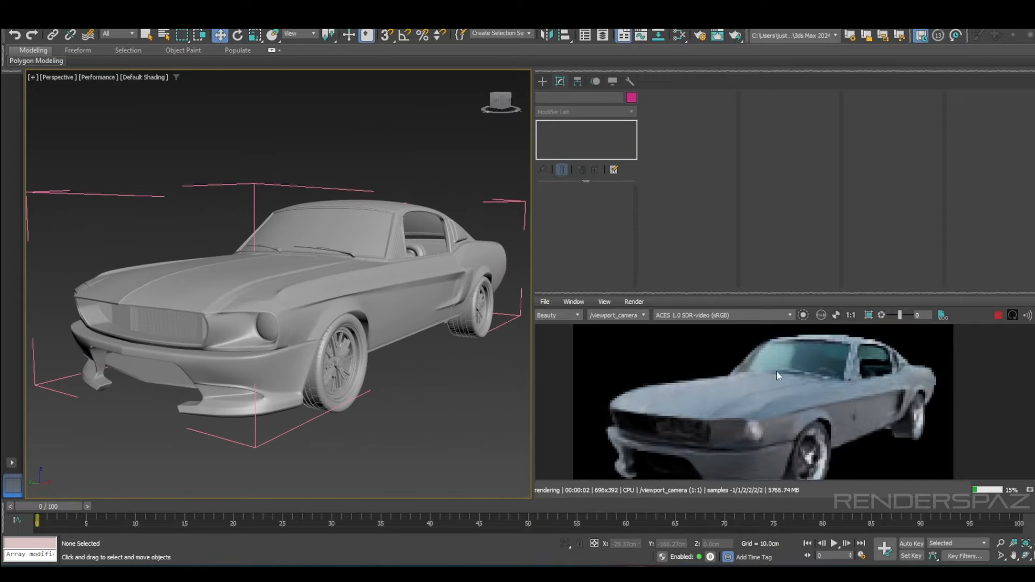
- Inspect the front bumper's side profile in the Front view, deselect it, and examine the car's side in Perspective
{"action": "middle_click_drag", "start_coordinate": [785, 447], "coordinate": [764, 409]}
{"action": "middle_click_drag", "start_coordinate": [278, 370], "coordinate": [351, 372], "text": "alt"}
{"action": "left_click", "coordinate": [304, 366]}
{"action": "key", "text": "f"}
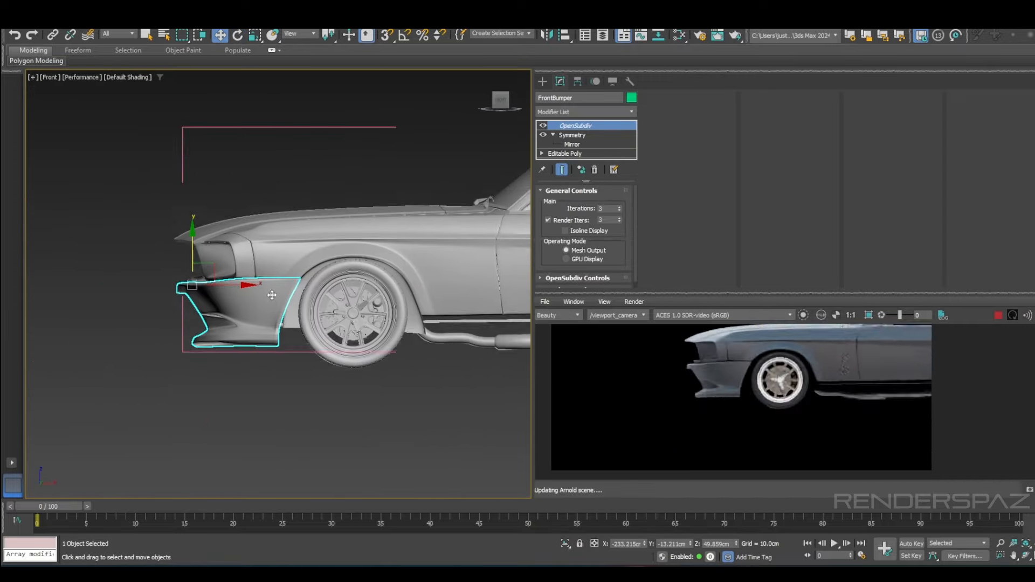
{"action": "middle_click_drag", "start_coordinate": [271, 296], "coordinate": [192, 351]}
{"action": "scroll", "coordinate": [378, 323], "scroll_direction": "down", "scroll_amount": 2}
{"action": "middle_click_drag", "start_coordinate": [377, 323], "coordinate": [113, 357]}
{"action": "left_click", "coordinate": [242, 408]}
{"action": "left_click", "coordinate": [243, 432]}
{"action": "middle_click_drag", "start_coordinate": [243, 432], "coordinate": [321, 402]}
{"action": "key", "text": "p"}
{"action": "middle_click_drag", "start_coordinate": [474, 399], "coordinate": [345, 395], "text": "alt"}
{"action": "middle_click_drag", "start_coordinate": [345, 395], "coordinate": [270, 397]}
{"action": "middle_click_drag", "start_coordinate": [410, 399], "coordinate": [439, 345], "text": "alt"}
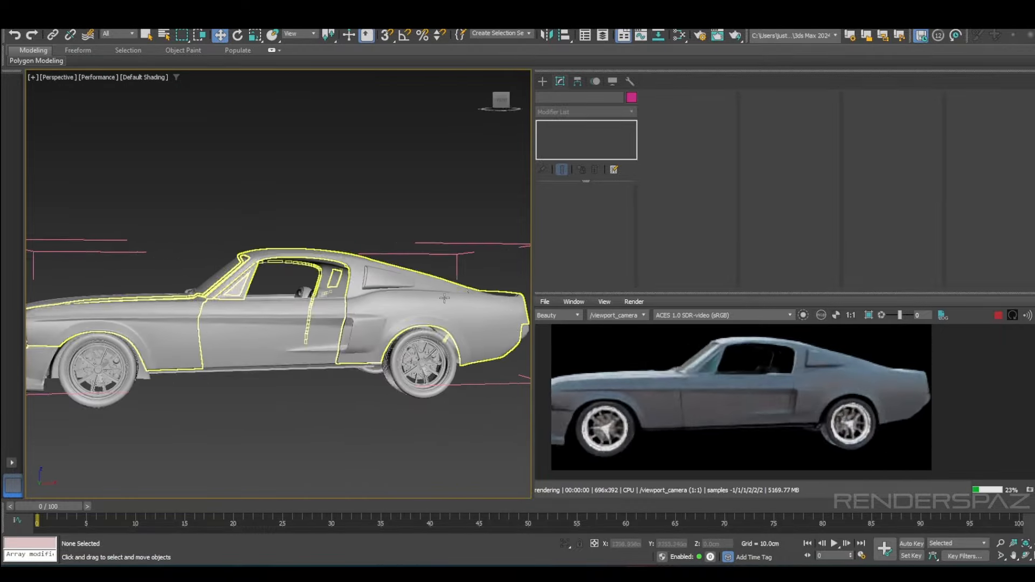
- Enlarge the render view upward and select the trim ring around the headlight for scaling
{"action": "middle_click_drag", "start_coordinate": [335, 373], "coordinate": [393, 380], "text": "alt"}
{"action": "left_click_drag", "start_coordinate": [755, 293], "coordinate": [755, 224]}
{"action": "scroll", "coordinate": [764, 402], "scroll_direction": "up", "scroll_amount": 2}
{"action": "middle_click_drag", "start_coordinate": [335, 345], "coordinate": [404, 351], "text": "alt"}
{"action": "scroll", "coordinate": [394, 321], "scroll_direction": "up", "scroll_amount": 4}
{"action": "left_click", "coordinate": [405, 307]}
{"action": "key", "text": "r"}
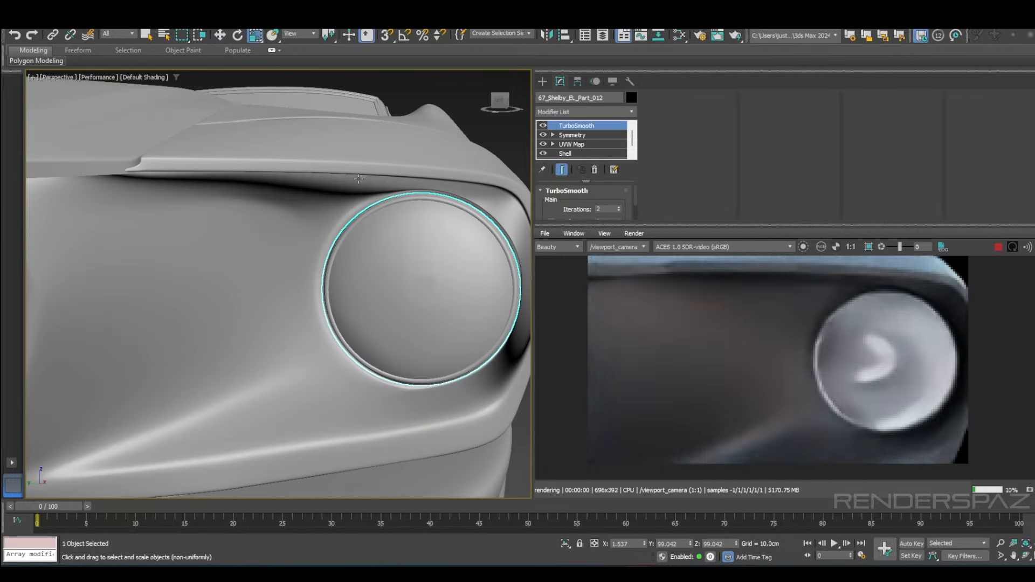
- Inspect the car body's base mesh at element level from the front and side, and clear the selection
{"action": "scroll", "coordinate": [413, 297], "scroll_direction": "down", "scroll_amount": 6}
{"action": "left_click", "coordinate": [576, 158]}
{"action": "left_click", "coordinate": [608, 203]}
{"action": "left_click", "coordinate": [608, 204]}
{"action": "left_click", "coordinate": [475, 172]}
{"action": "middle_click_drag", "start_coordinate": [345, 324], "coordinate": [390, 315], "text": "alt"}
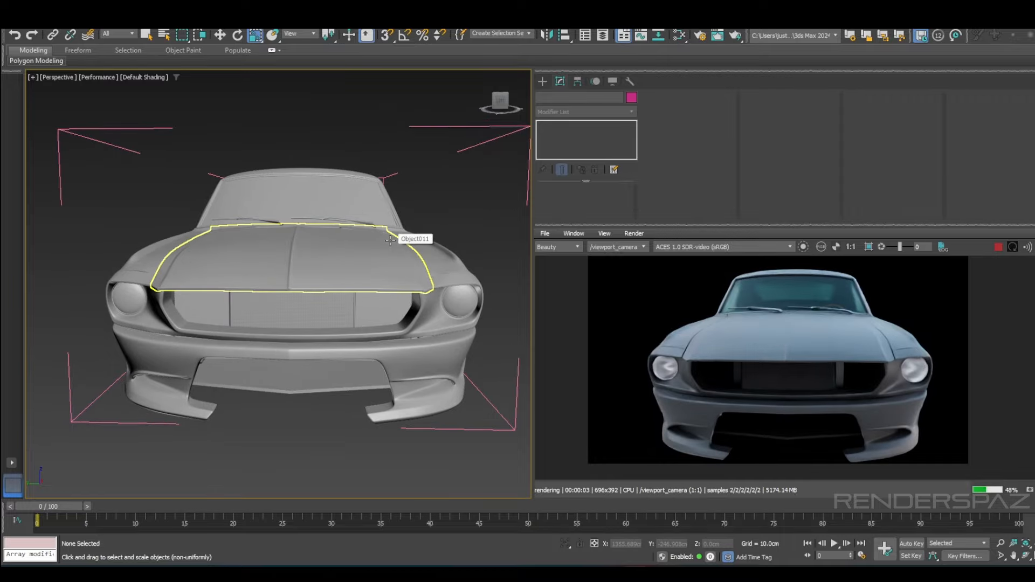
{"action": "left_click", "coordinate": [350, 210]}
{"action": "middle_click_drag", "start_coordinate": [388, 232], "coordinate": [280, 264], "text": "alt"}
{"action": "left_click", "coordinate": [458, 130]}
{"action": "scroll", "coordinate": [362, 259], "scroll_direction": "up", "scroll_amount": 2}
{"action": "left_click", "coordinate": [280, 264]}
{"action": "left_click", "coordinate": [577, 155]}
{"action": "left_click", "coordinate": [608, 203]}
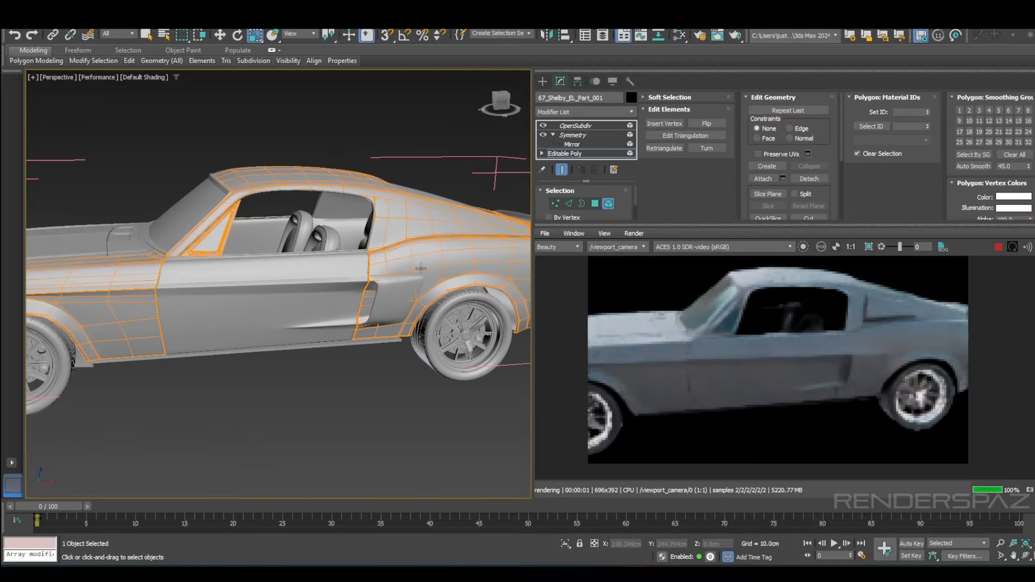
{"action": "left_click", "coordinate": [608, 203]}
{"action": "left_click", "coordinate": [474, 168]}
- Release the Edge constraint for the front bumper's vertices and select those at the lower opening's upper corner
{"action": "middle_click_drag", "start_coordinate": [378, 324], "coordinate": [294, 335], "text": "alt"}
{"action": "middle_click_drag", "start_coordinate": [189, 329], "coordinate": [272, 326], "text": "alt"}
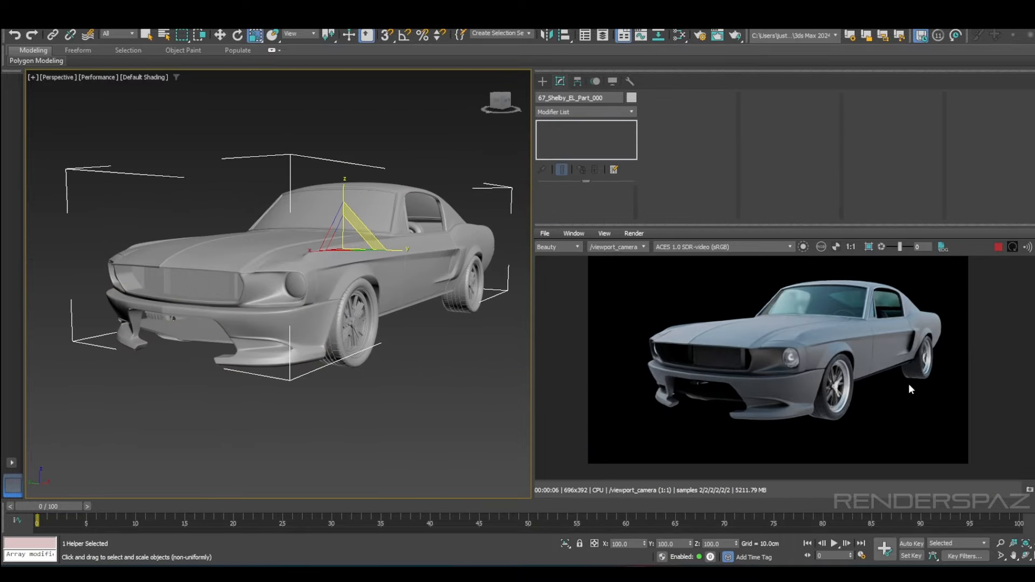
{"action": "middle_click_drag", "start_coordinate": [376, 333], "coordinate": [333, 341], "text": "alt"}
{"action": "middle_click_drag", "start_coordinate": [180, 370], "coordinate": [335, 338], "text": "alt"}
{"action": "left_click", "coordinate": [321, 340]}
{"action": "key", "text": "1"}
{"action": "scroll", "coordinate": [282, 317], "scroll_direction": "up", "scroll_amount": 2}
{"action": "key", "text": "shift+x"}
{"action": "scroll", "coordinate": [335, 337], "scroll_direction": "up", "scroll_amount": 5}
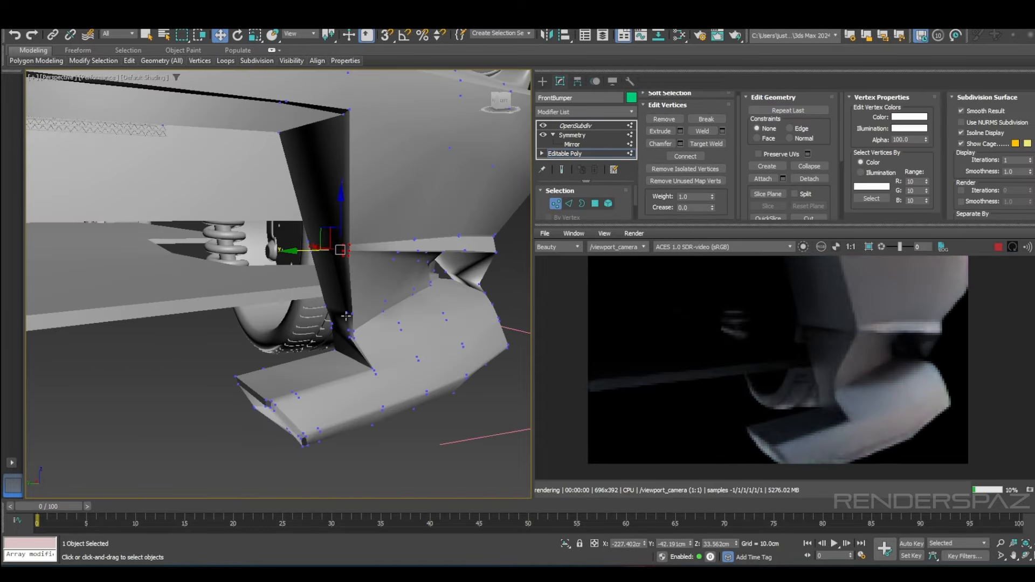
{"action": "scroll", "coordinate": [341, 268], "scroll_direction": "down", "scroll_amount": 3}
{"action": "mouse_move", "coordinate": [453, 267]}
{"action": "middle_mouse_down", "text": "alt"}
{"action": "mouse_move", "coordinate": [380, 264]}
{"action": "mouse_move", "coordinate": [458, 259]}
{"action": "middle_mouse_up", "text": "alt"}
{"action": "scroll", "coordinate": [334, 243], "scroll_direction": "up", "scroll_amount": 6}
{"action": "left_click_drag", "start_coordinate": [207, 221], "coordinate": [258, 169]}
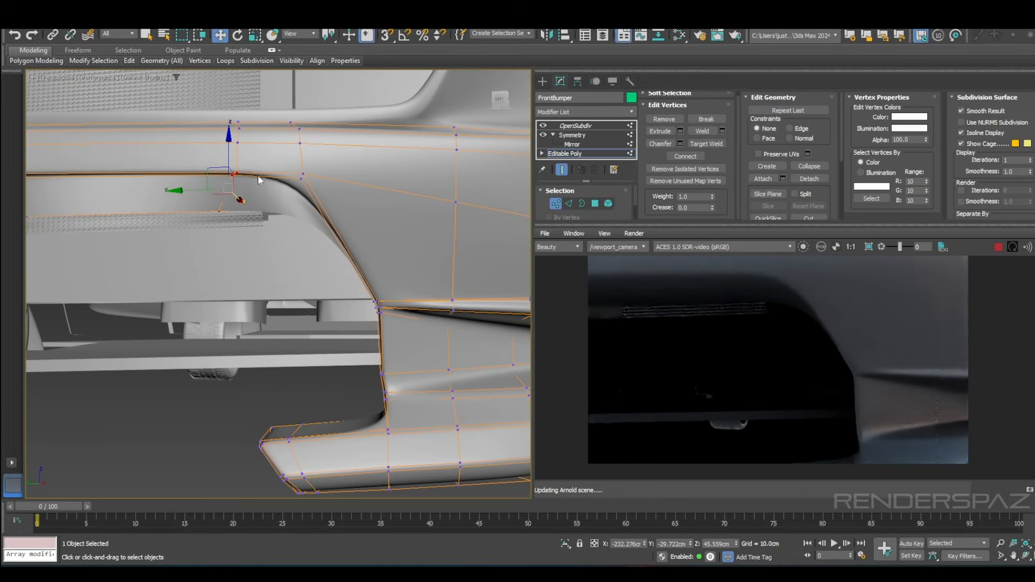
- Select all of the front bumper's vertices, inspect its mesh at edge level, and deselect the bumper
{"action": "scroll", "coordinate": [221, 167], "scroll_direction": "down", "scroll_amount": 4}
{"action": "middle_click_drag", "start_coordinate": [221, 167], "coordinate": [302, 237], "text": "alt"}
{"action": "key", "text": "ctrl+a"}
{"action": "key", "text": "r"}
{"action": "scroll", "coordinate": [301, 203], "scroll_direction": "up", "scroll_amount": 3}
{"action": "key", "text": "2"}
{"action": "scroll", "coordinate": [290, 213], "scroll_direction": "up", "scroll_amount": 6}
{"action": "scroll", "coordinate": [302, 226], "scroll_direction": "down", "scroll_amount": 8}
{"action": "key", "text": "2"}
{"action": "left_click", "coordinate": [326, 374]}
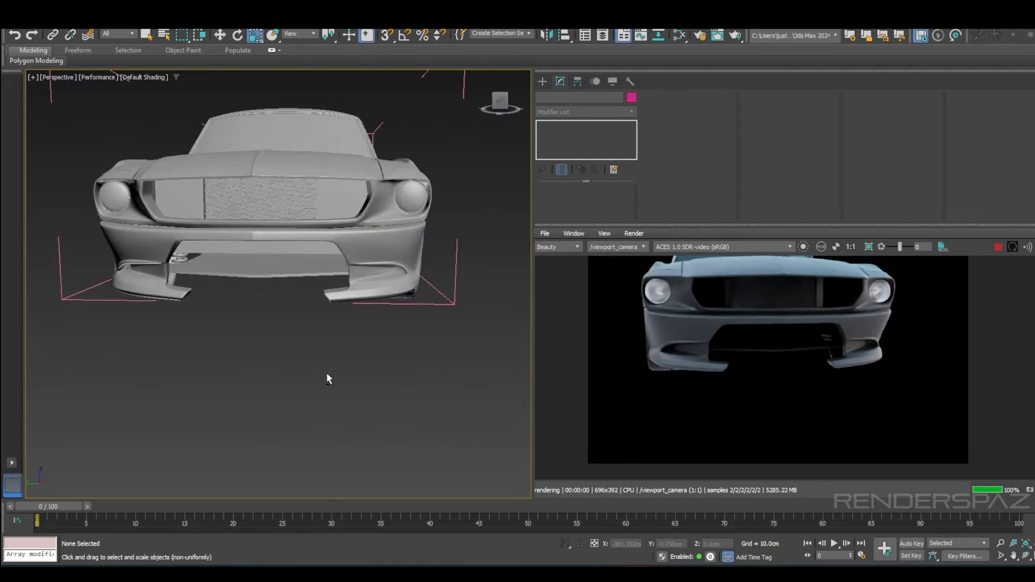
- Select the front bumper's lower splitter vertices and raise them about 2.4 cm along the Z axis
{"action": "middle_click_drag", "start_coordinate": [325, 373], "coordinate": [367, 334], "text": "alt"}
{"action": "left_click", "coordinate": [372, 286]}
{"action": "key", "text": "1"}
{"action": "left_click_drag", "start_coordinate": [435, 318], "coordinate": [291, 252]}
{"action": "key", "text": "w"}
{"action": "left_click_drag", "start_coordinate": [367, 240], "coordinate": [368, 236]}
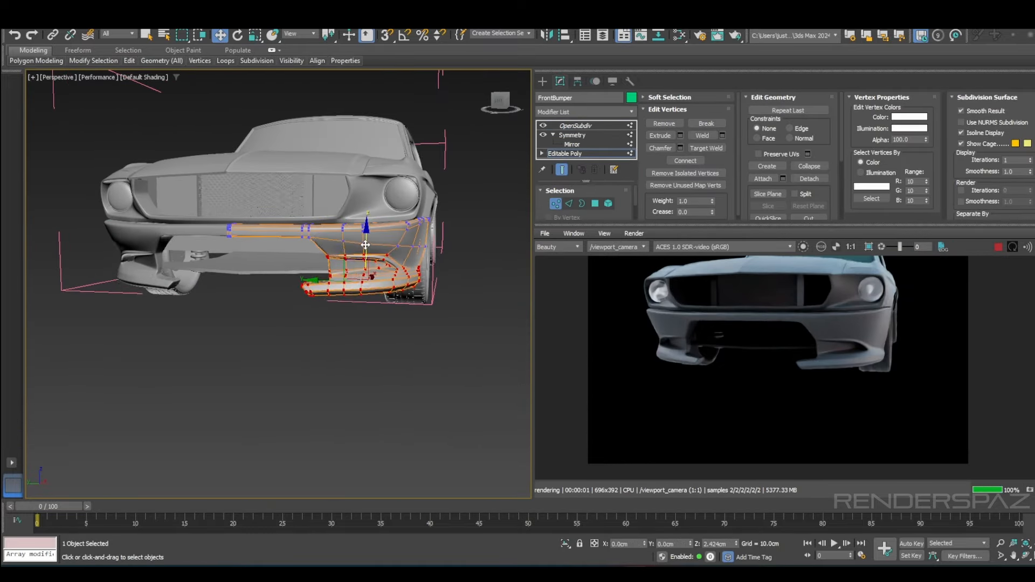
- Turn on the Edge constraint and select the splitter's rear vertices beside the front wheel arch
{"action": "middle_click_drag", "start_coordinate": [366, 245], "coordinate": [378, 350], "text": "alt"}
{"action": "key", "text": "shift+x"}
{"action": "left_click_drag", "start_coordinate": [408, 393], "coordinate": [375, 327]}
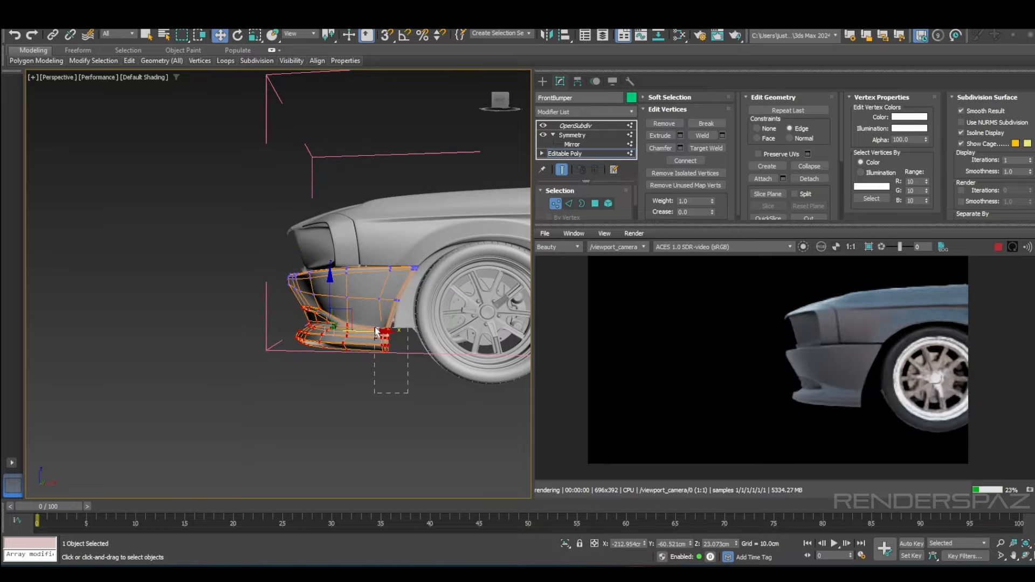
{"action": "middle_click_drag", "start_coordinate": [345, 328], "coordinate": [397, 389], "text": "alt"}
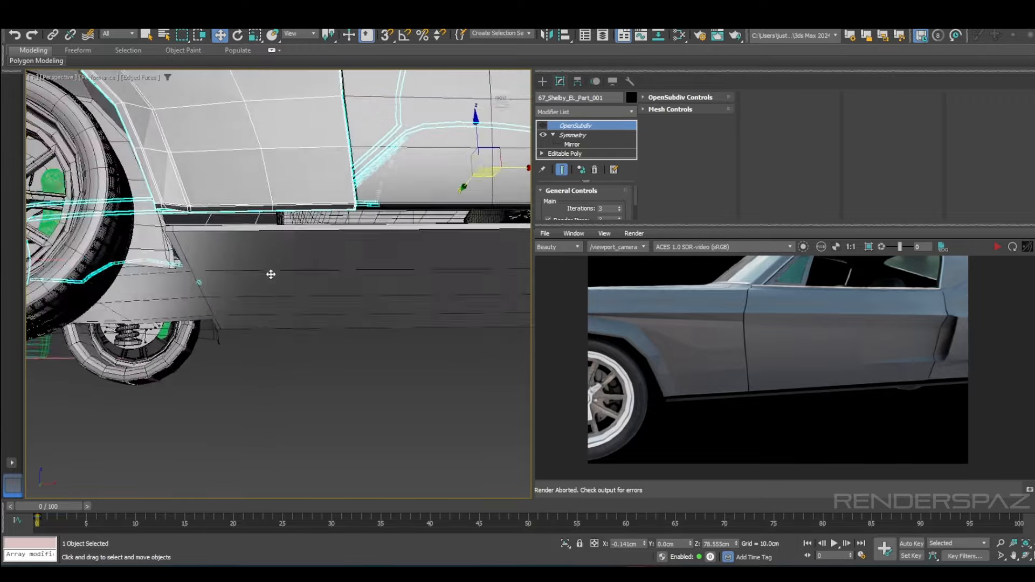
- Select the flat side skirt piece behind the front wheel and extend its rear edge along the X axis
{"action": "left_click", "coordinate": [183, 286]}
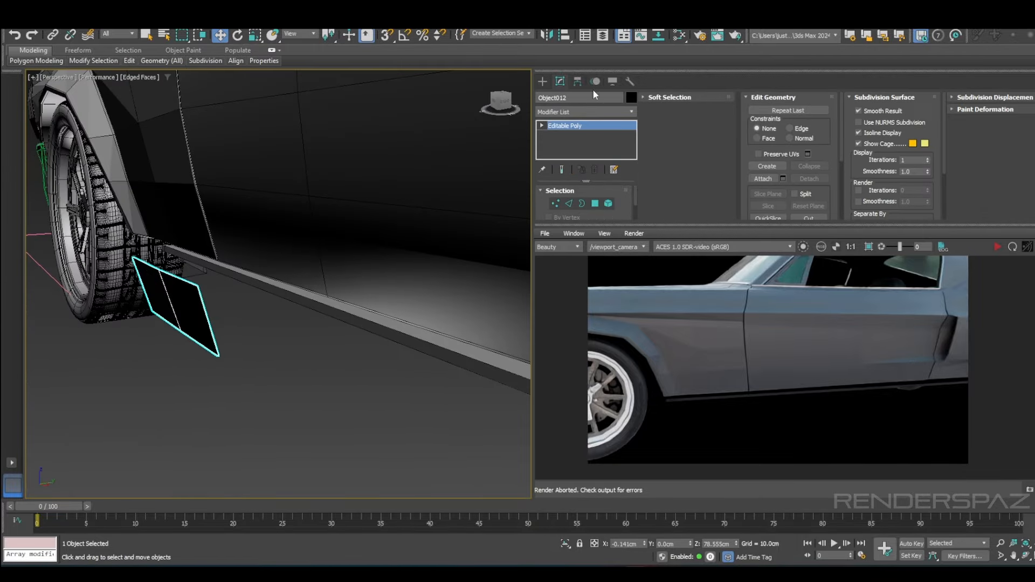
{"action": "left_click", "coordinate": [561, 81]}
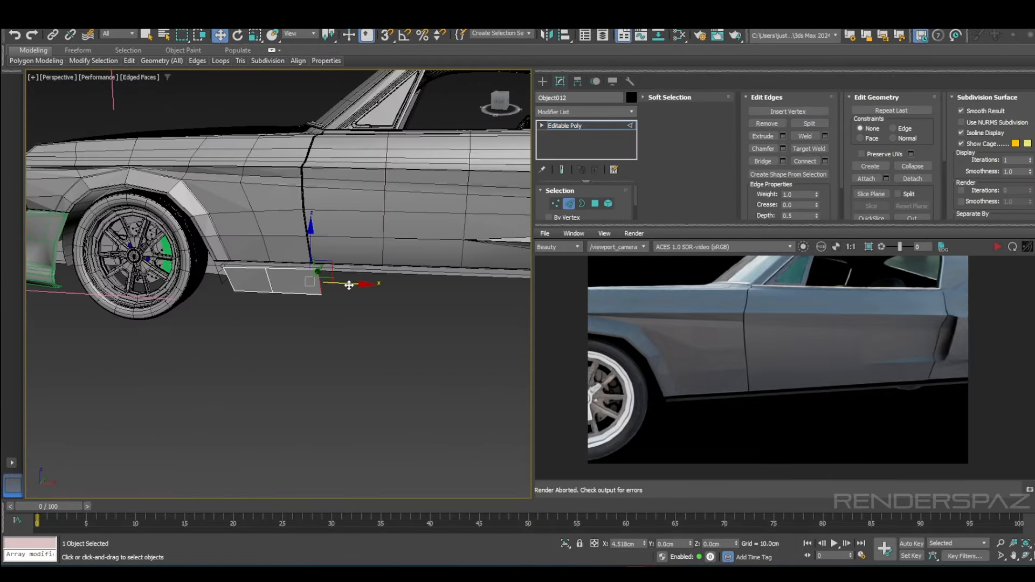
{"action": "middle_click_drag", "start_coordinate": [378, 291], "coordinate": [460, 288], "text": "alt"}
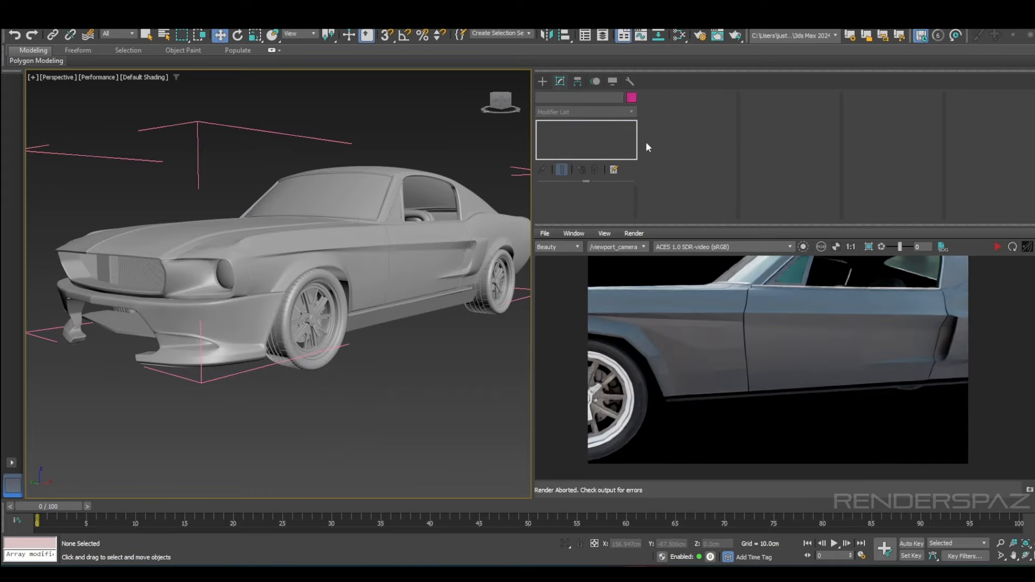
- Inspect the smoothed car from front three-quarter angles in the viewport and interactive render
{"action": "middle_click_drag", "start_coordinate": [387, 295], "coordinate": [329, 335], "text": "alt"}
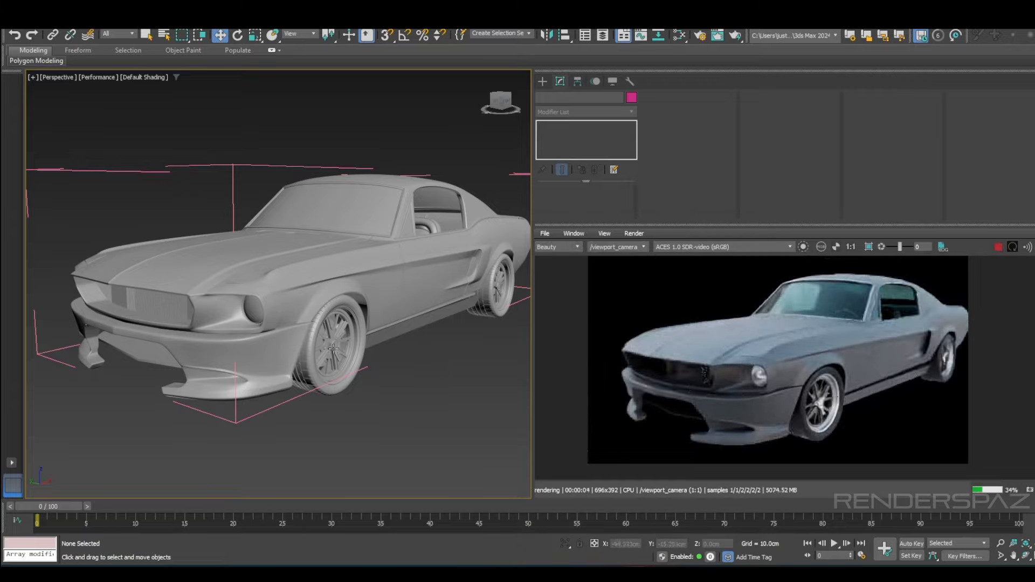
{"action": "middle_click_drag", "start_coordinate": [332, 349], "coordinate": [512, 311], "text": "alt"}
{"action": "scroll", "coordinate": [302, 335], "scroll_direction": "up", "scroll_amount": 6}
{"action": "mouse_move", "coordinate": [418, 346]}
{"action": "middle_mouse_down", "text": "alt"}
{"action": "mouse_move", "coordinate": [405, 308]}
{"action": "mouse_move", "coordinate": [420, 329]}
{"action": "middle_mouse_up", "text": "alt"}
{"action": "scroll", "coordinate": [398, 313], "scroll_direction": "down", "scroll_amount": 5}
{"action": "scroll", "coordinate": [410, 323], "scroll_direction": "up", "scroll_amount": 3}
{"action": "middle_click_drag", "start_coordinate": [385, 292], "coordinate": [430, 330]}
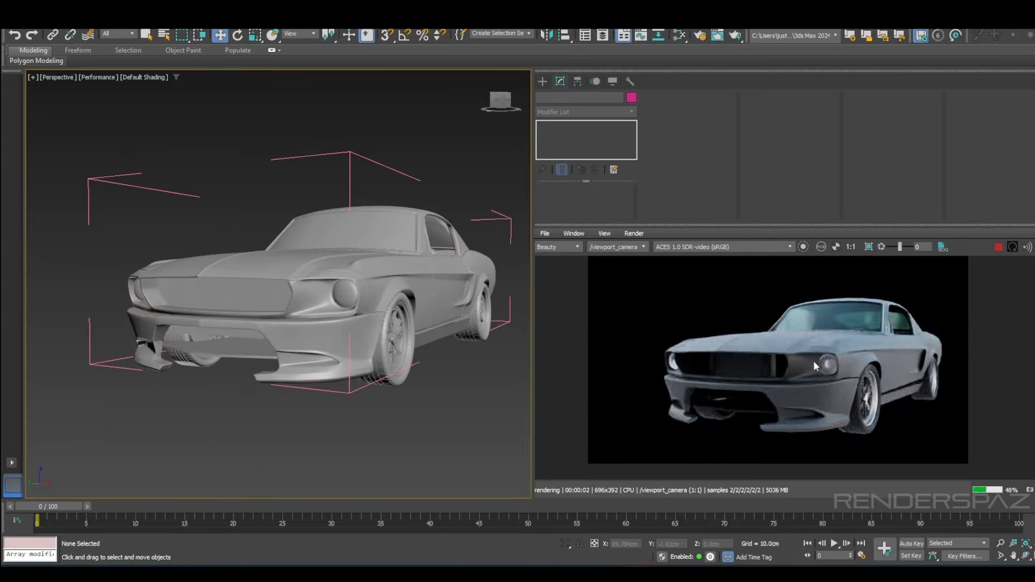
- Examine the car's front fender, side skirt, rear quarter panel and tail up close
{"action": "scroll", "coordinate": [457, 348], "scroll_direction": "up", "scroll_amount": 3}
{"action": "scroll", "coordinate": [466, 291], "scroll_direction": "up", "scroll_amount": 2}
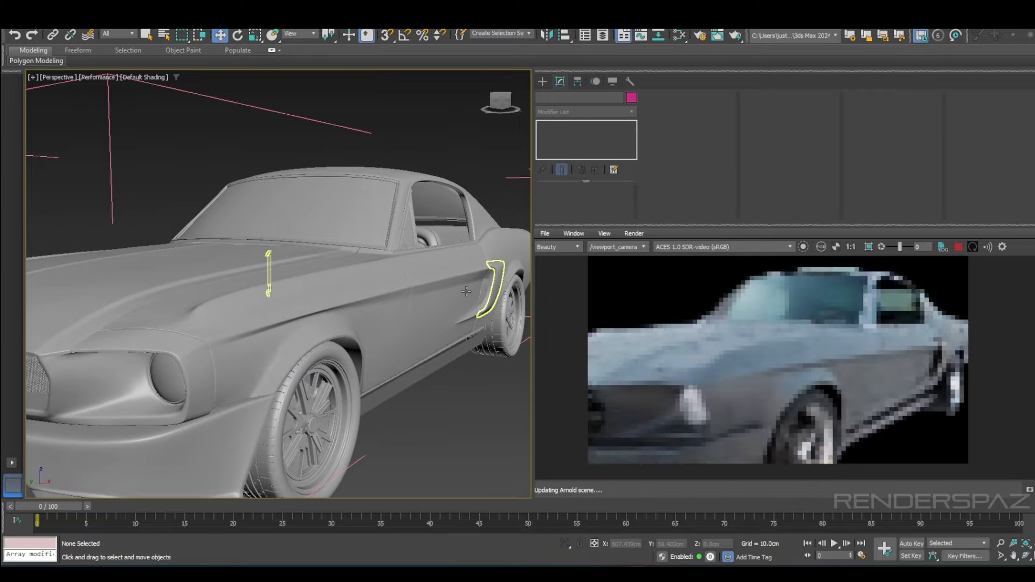
{"action": "scroll", "coordinate": [467, 291], "scroll_direction": "up", "scroll_amount": 2}
{"action": "middle_click_drag", "start_coordinate": [466, 291], "coordinate": [352, 291]}
{"action": "middle_click_drag", "start_coordinate": [430, 274], "coordinate": [361, 276], "text": "alt"}
{"action": "middle_click_drag", "start_coordinate": [361, 276], "coordinate": [216, 300]}
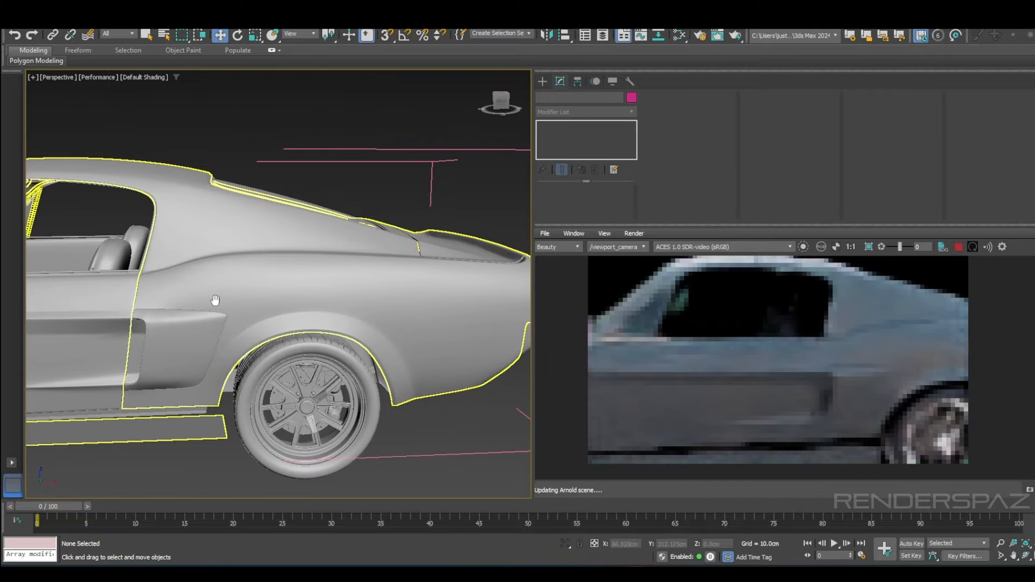
{"action": "scroll", "coordinate": [215, 301], "scroll_direction": "down", "scroll_amount": 3}
{"action": "scroll", "coordinate": [303, 270], "scroll_direction": "up", "scroll_amount": 3}
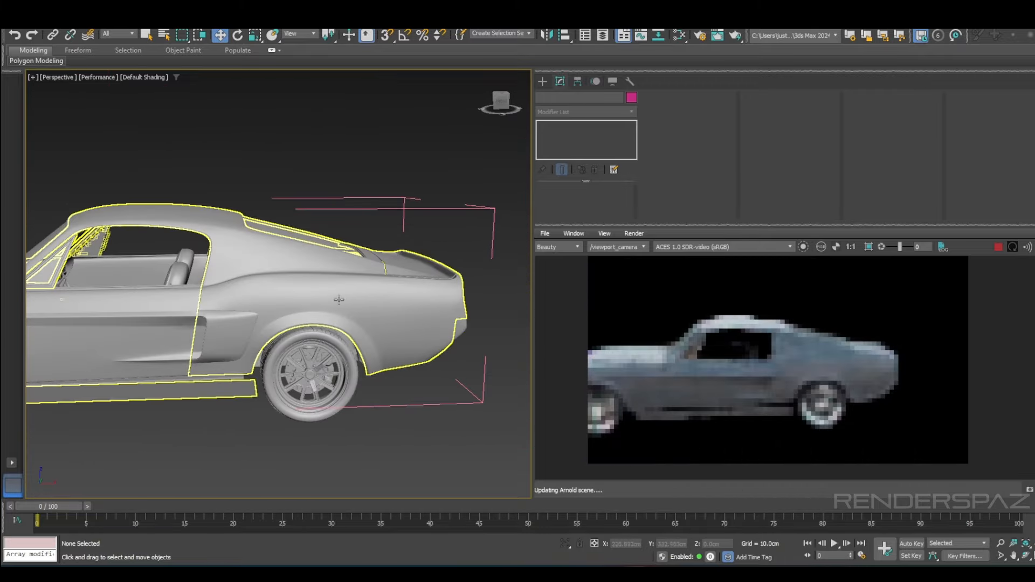
{"action": "middle_click_drag", "start_coordinate": [339, 300], "coordinate": [293, 293], "text": "alt"}
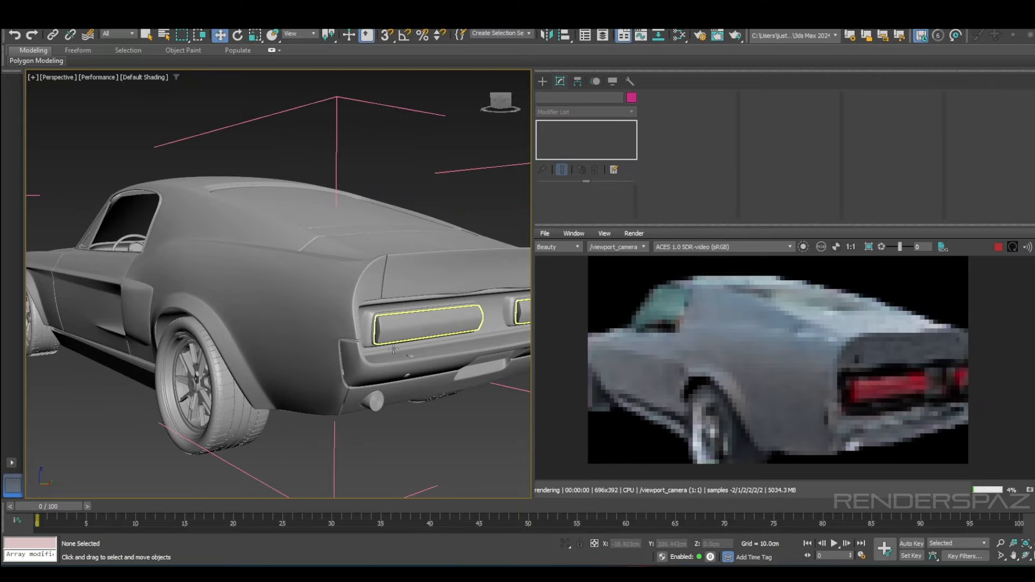
- Check the car body's wireframe around the tail lights, turn off its OpenSubdiv smoothing, and examine the rear panels
{"action": "left_click", "coordinate": [395, 342]}
{"action": "scroll", "coordinate": [395, 341], "scroll_direction": "up", "scroll_amount": 4}
{"action": "key", "text": "F4"}
{"action": "middle_click_drag", "start_coordinate": [464, 304], "coordinate": [432, 304], "text": "alt"}
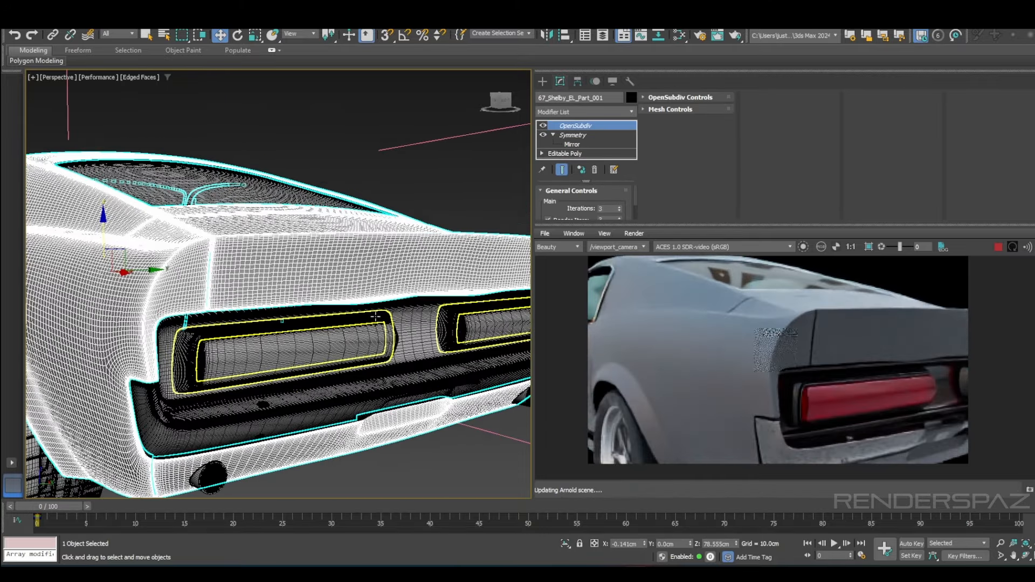
{"action": "key", "text": "F4"}
{"action": "left_click", "coordinate": [543, 126]}
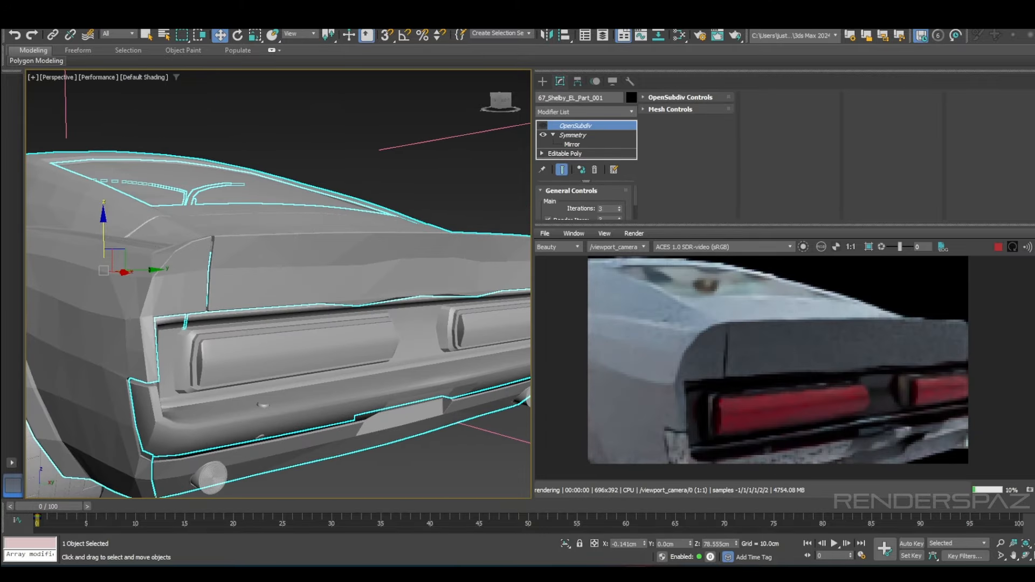
{"action": "scroll", "coordinate": [345, 350], "scroll_direction": "down", "scroll_amount": 3}
{"action": "scroll", "coordinate": [335, 356], "scroll_direction": "up", "scroll_amount": 3}
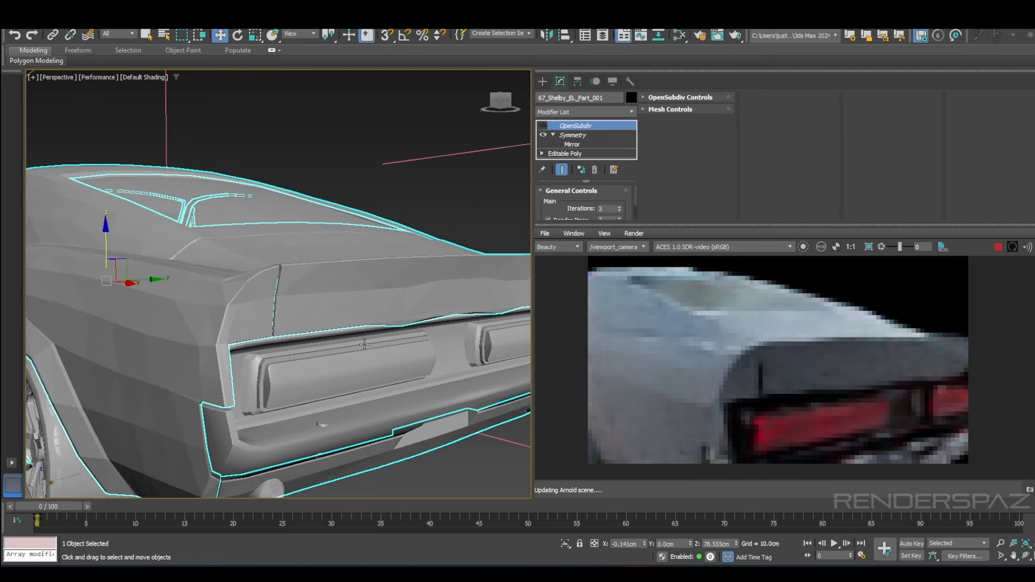
{"action": "scroll", "coordinate": [329, 356], "scroll_direction": "down", "scroll_amount": 2}
{"action": "middle_click_drag", "start_coordinate": [329, 356], "coordinate": [446, 346]}
{"action": "scroll", "coordinate": [446, 345], "scroll_direction": "down", "scroll_amount": 4}
{"action": "scroll", "coordinate": [414, 369], "scroll_direction": "up", "scroll_amount": 2}
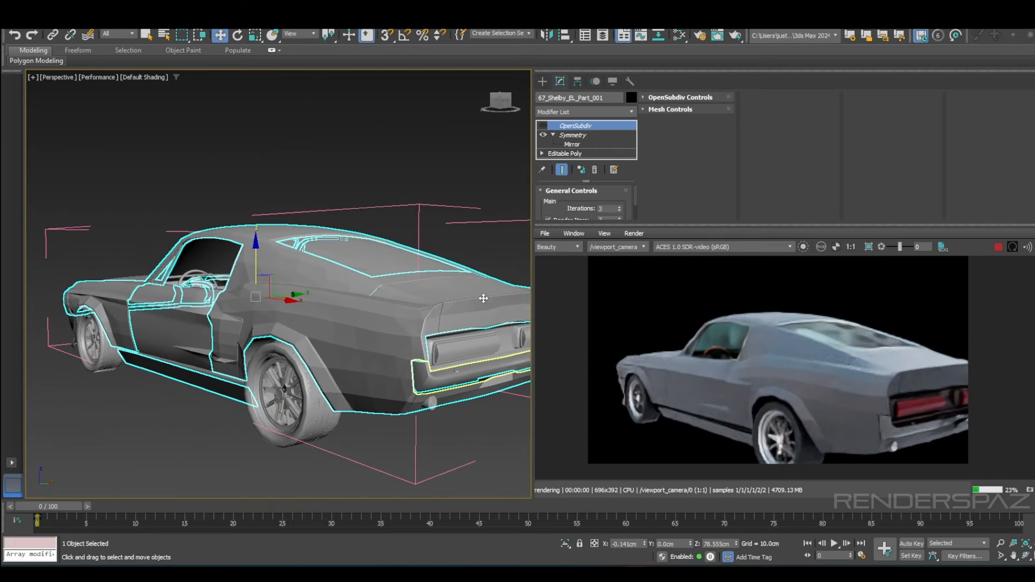